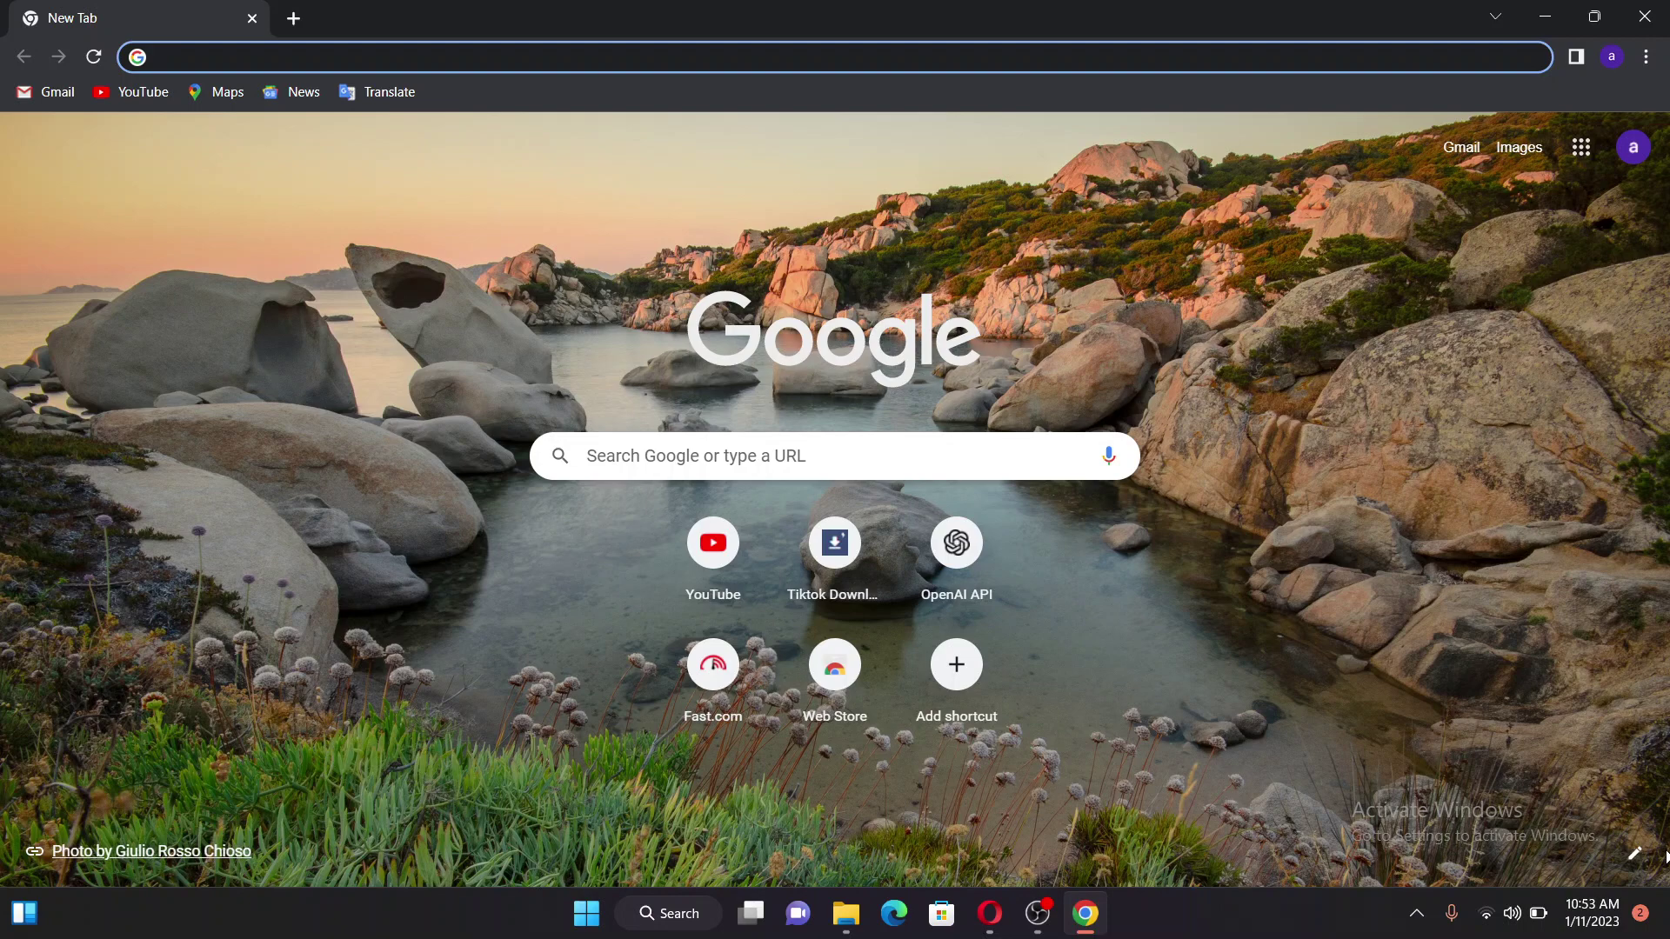
Step: Search Google for 'clipchamp' by accepting the autocomplete suggestion after typing 'clip'
{"action": "left_click", "coordinate": [753, 475]}
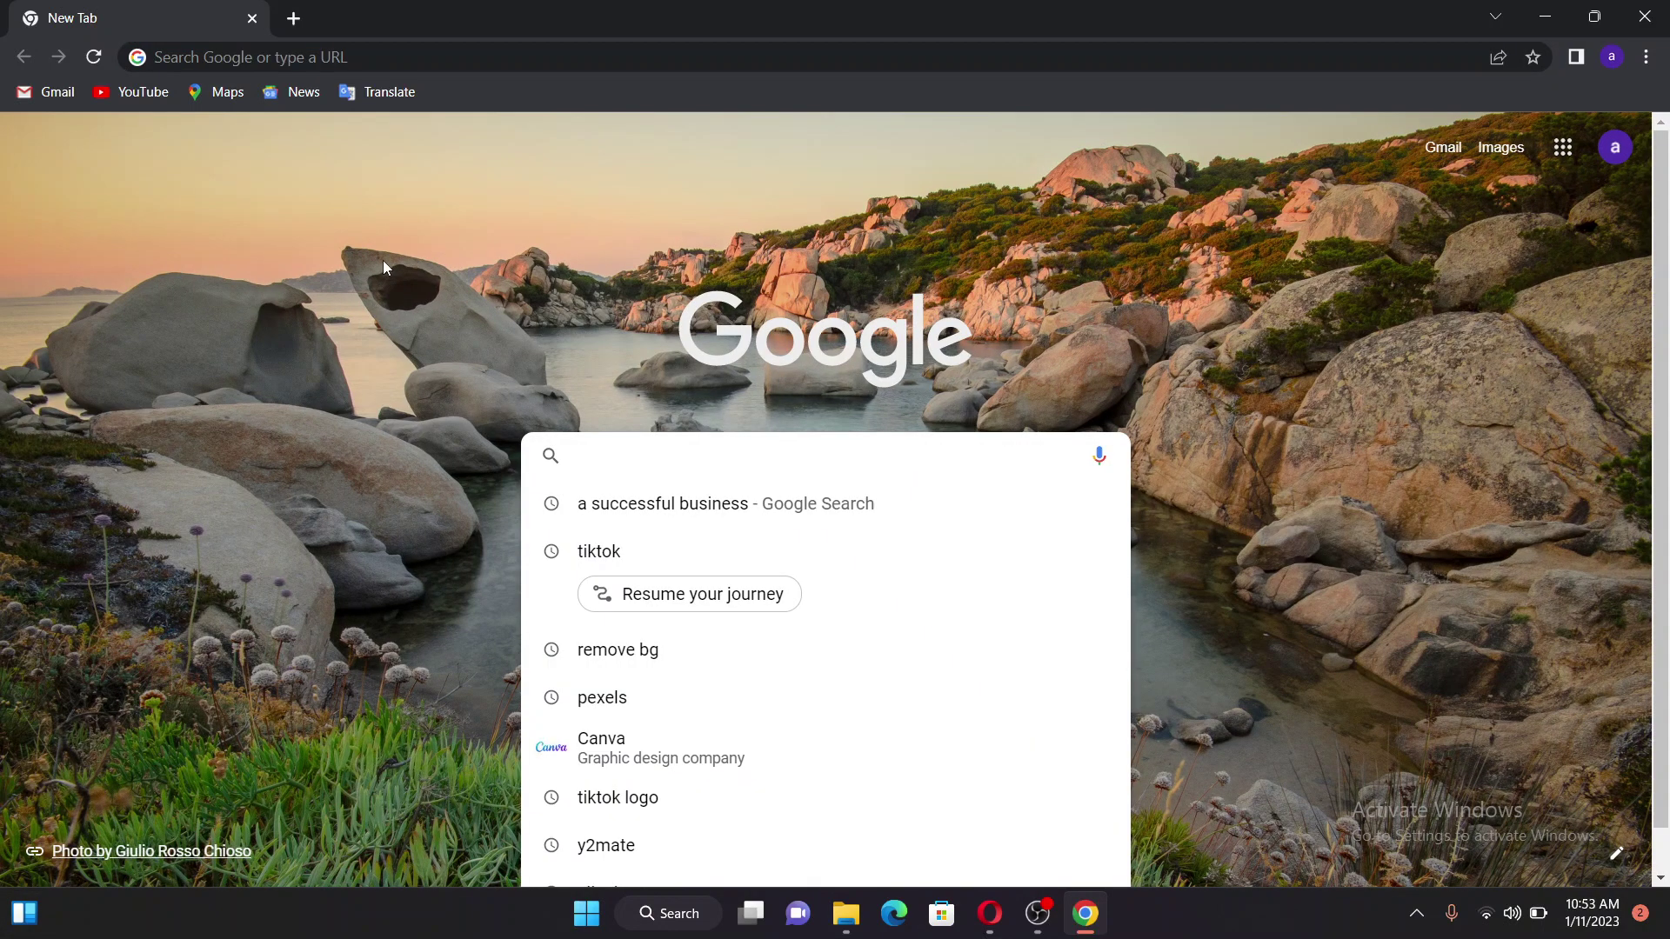
{"action": "type", "text": "clipchamp"}
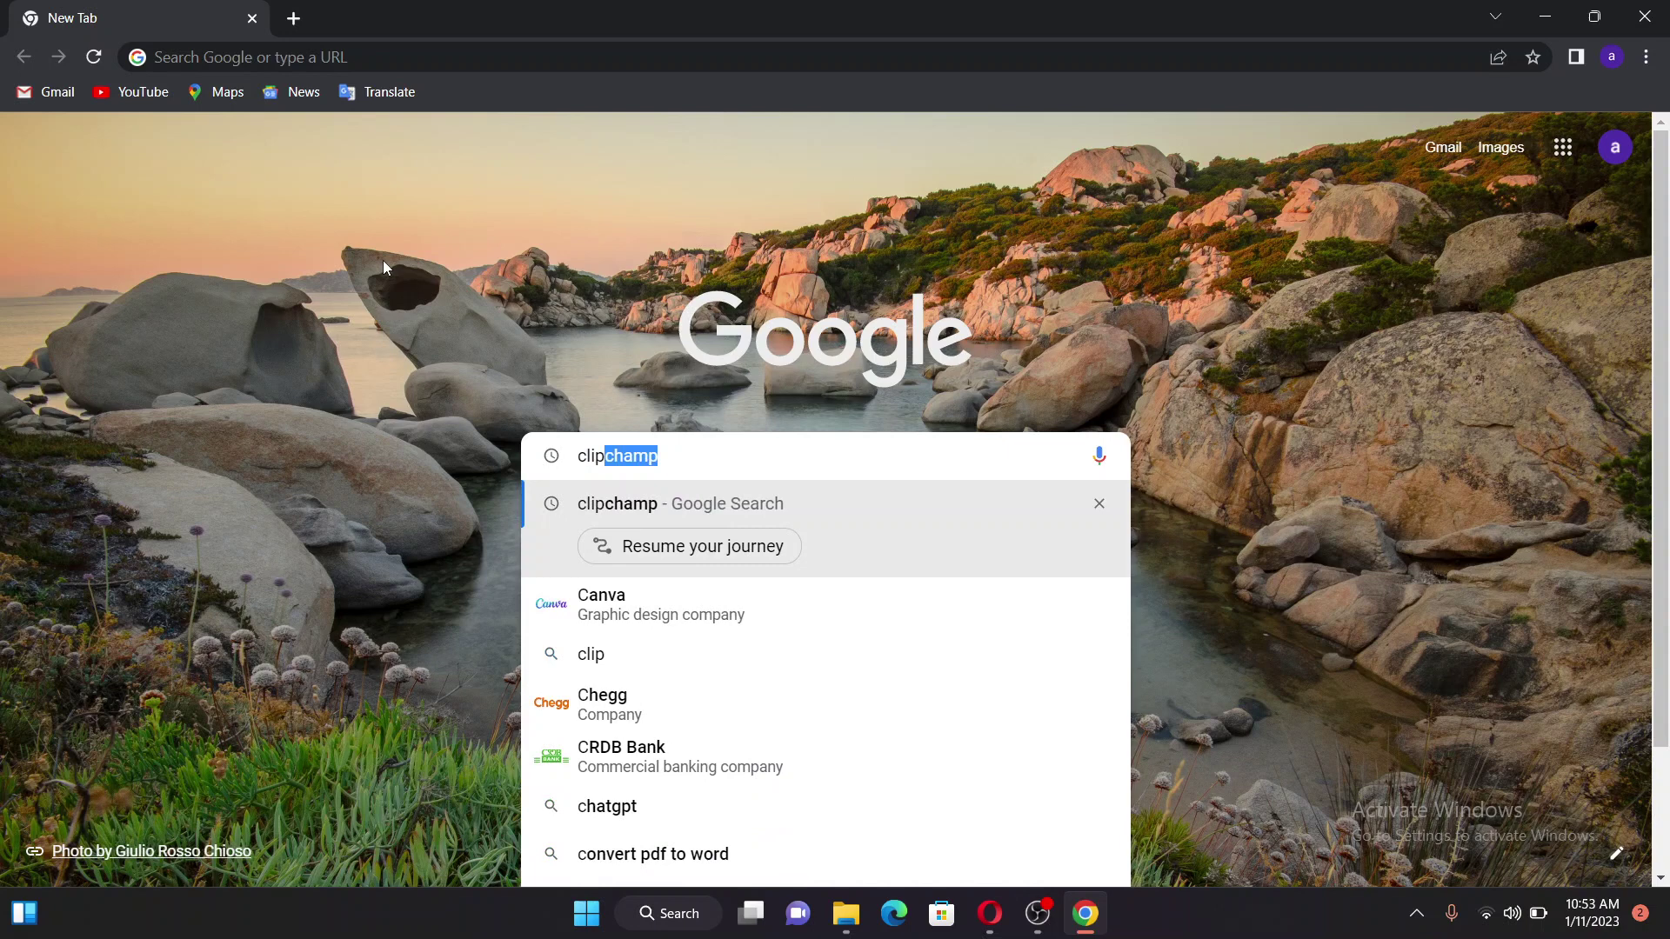
{"action": "key", "text": "Return"}
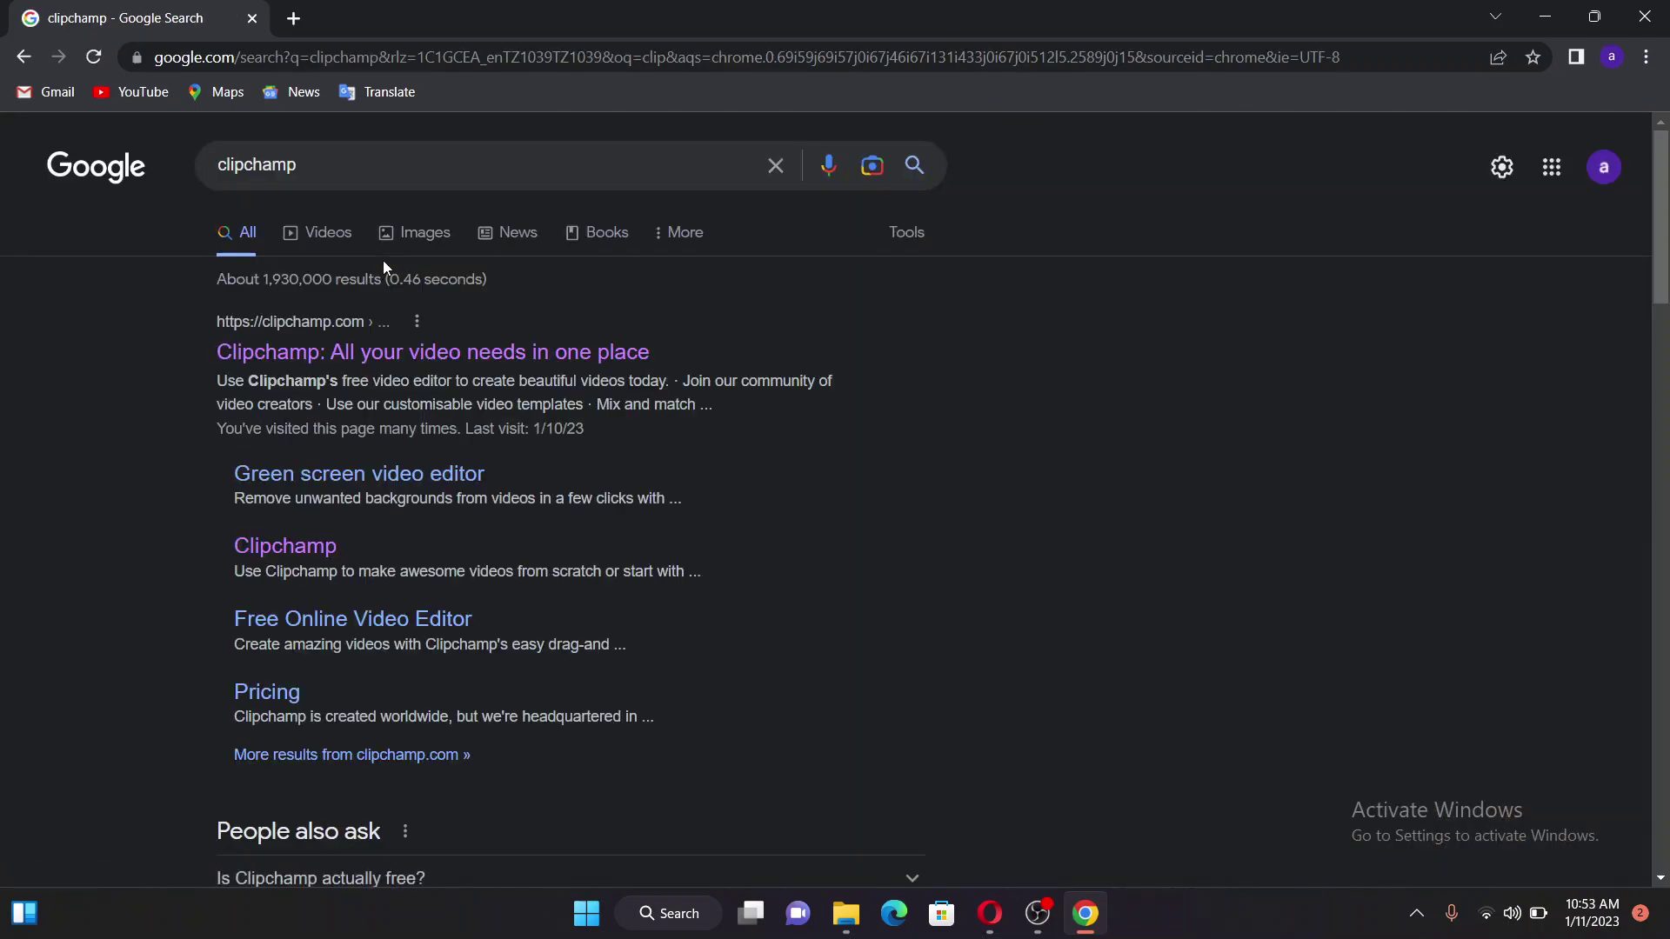
Step: Open the 'Clipchamp: All your video needs in one place' result and scroll through the homepage
{"action": "left_click", "coordinate": [398, 352]}
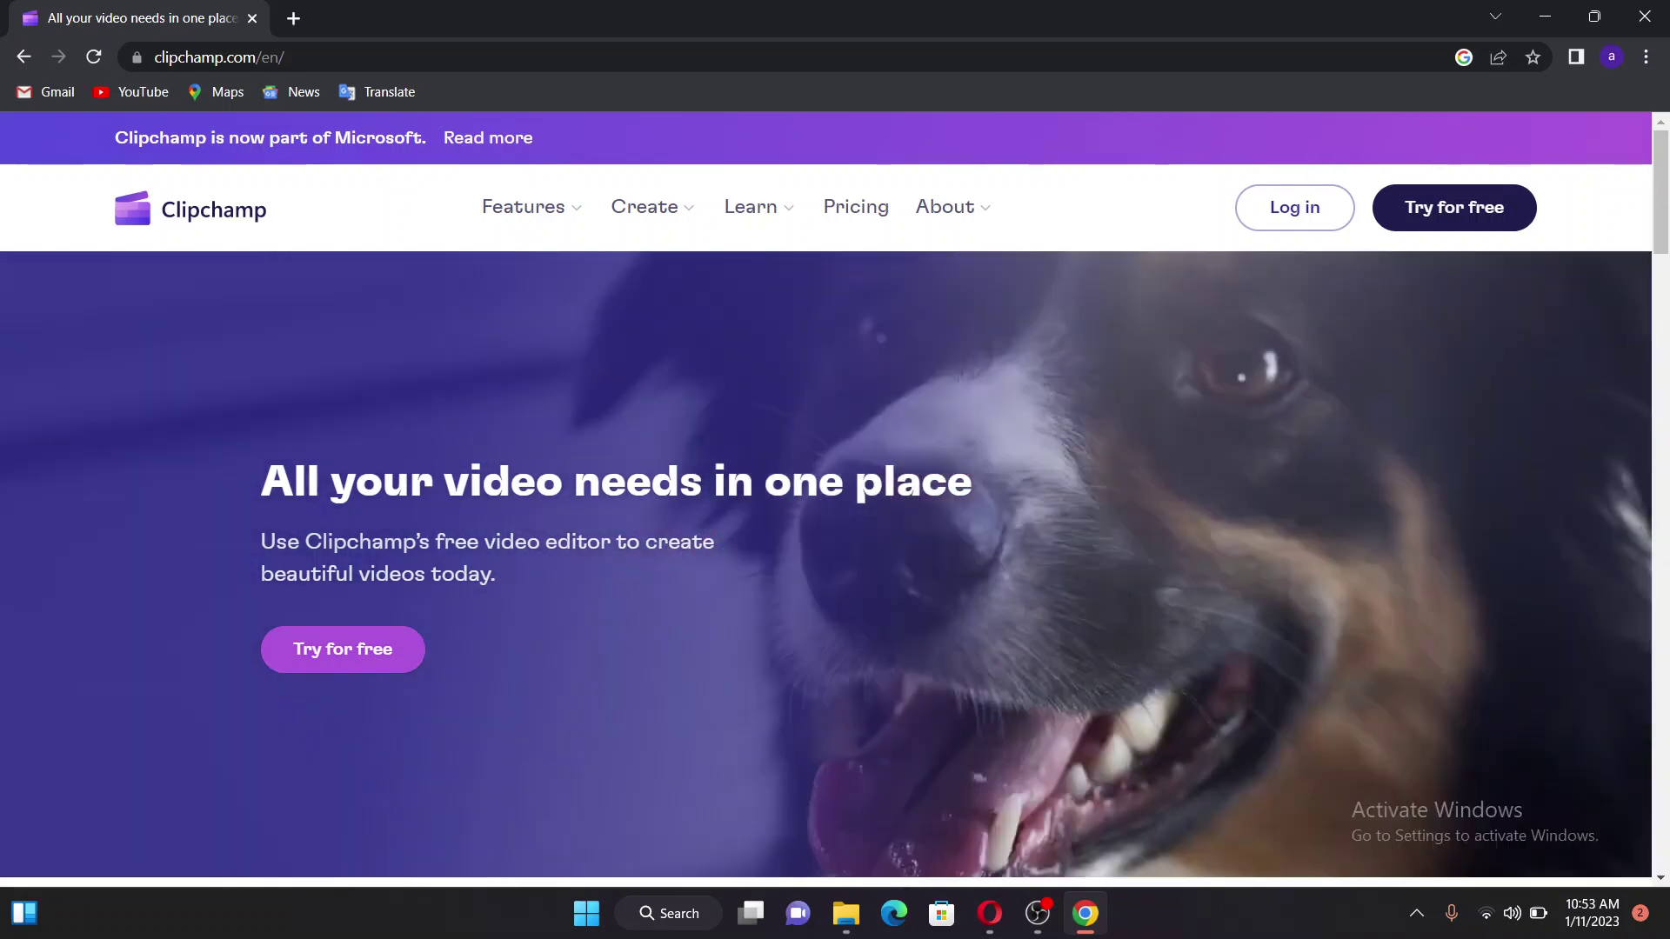
{"action": "scroll", "coordinate": [835, 565], "scroll_direction": "down", "scroll_amount": 8}
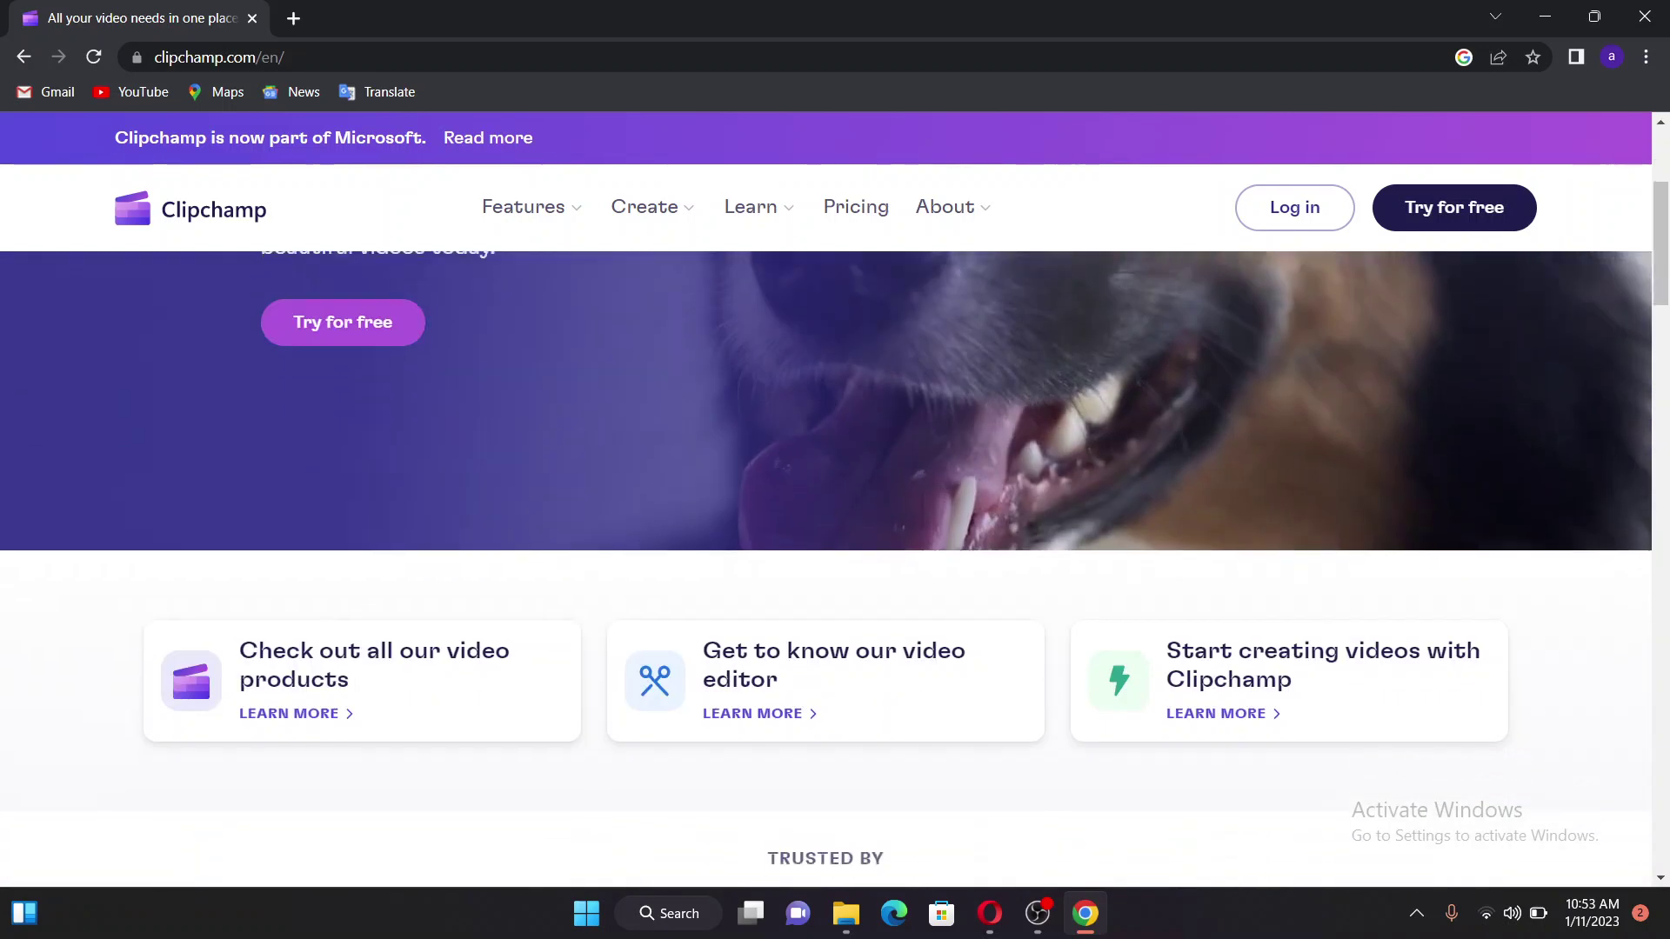
{"action": "scroll", "coordinate": [834, 565], "scroll_direction": "down", "scroll_amount": 10}
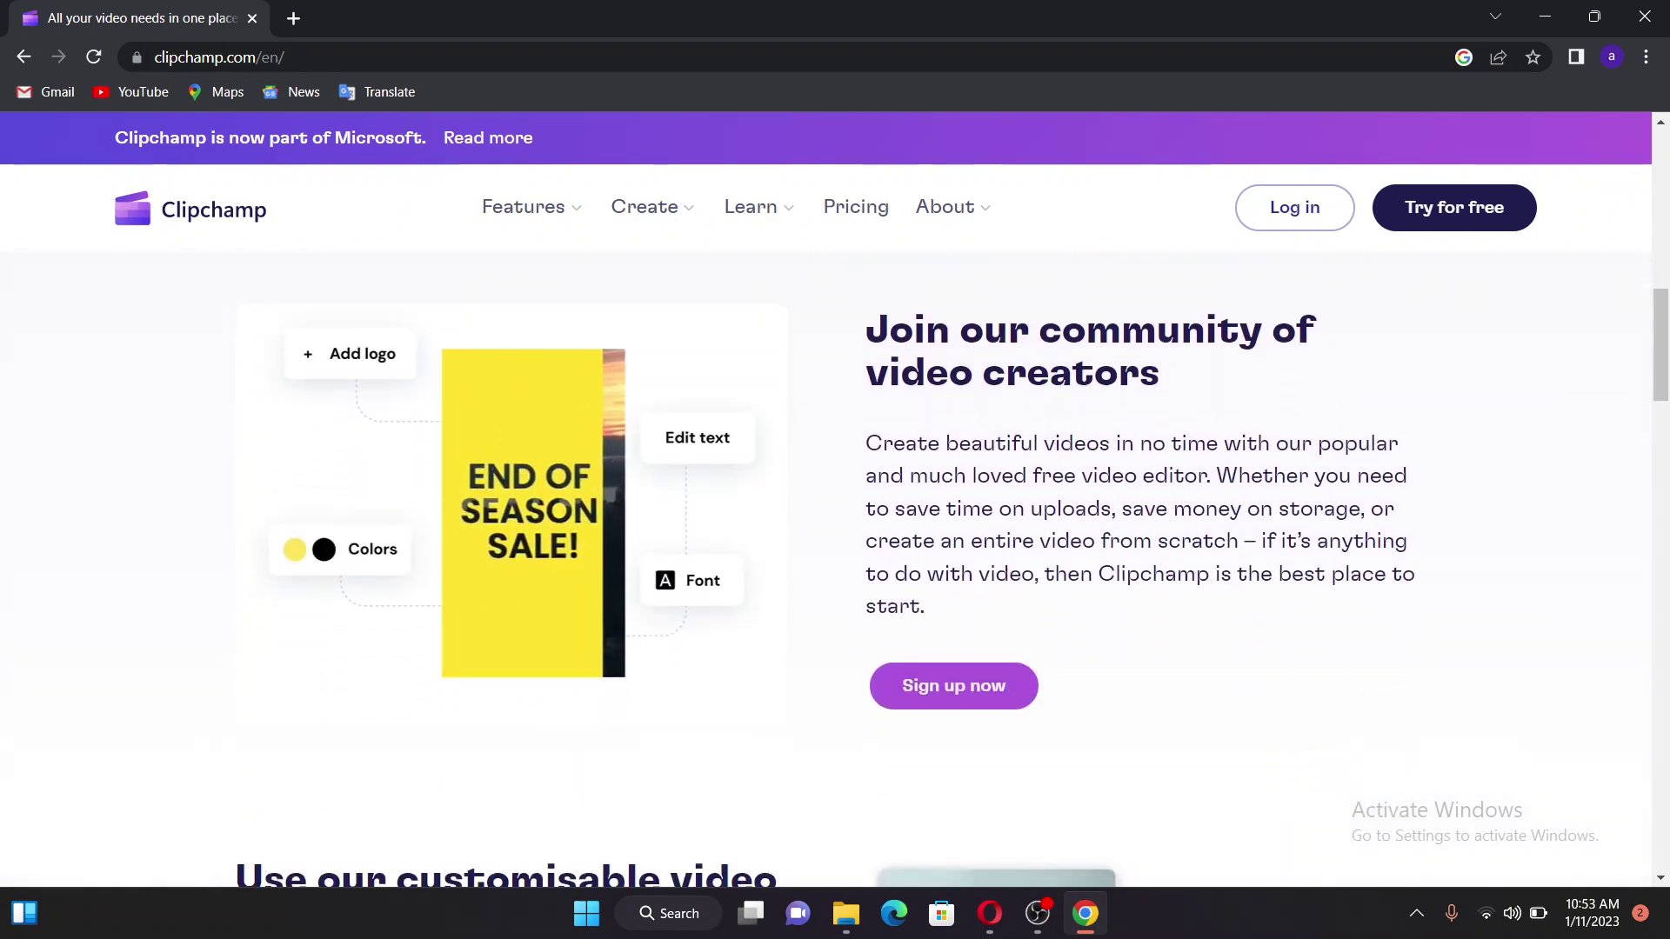
{"action": "scroll", "coordinate": [835, 566], "scroll_direction": "down", "scroll_amount": 3}
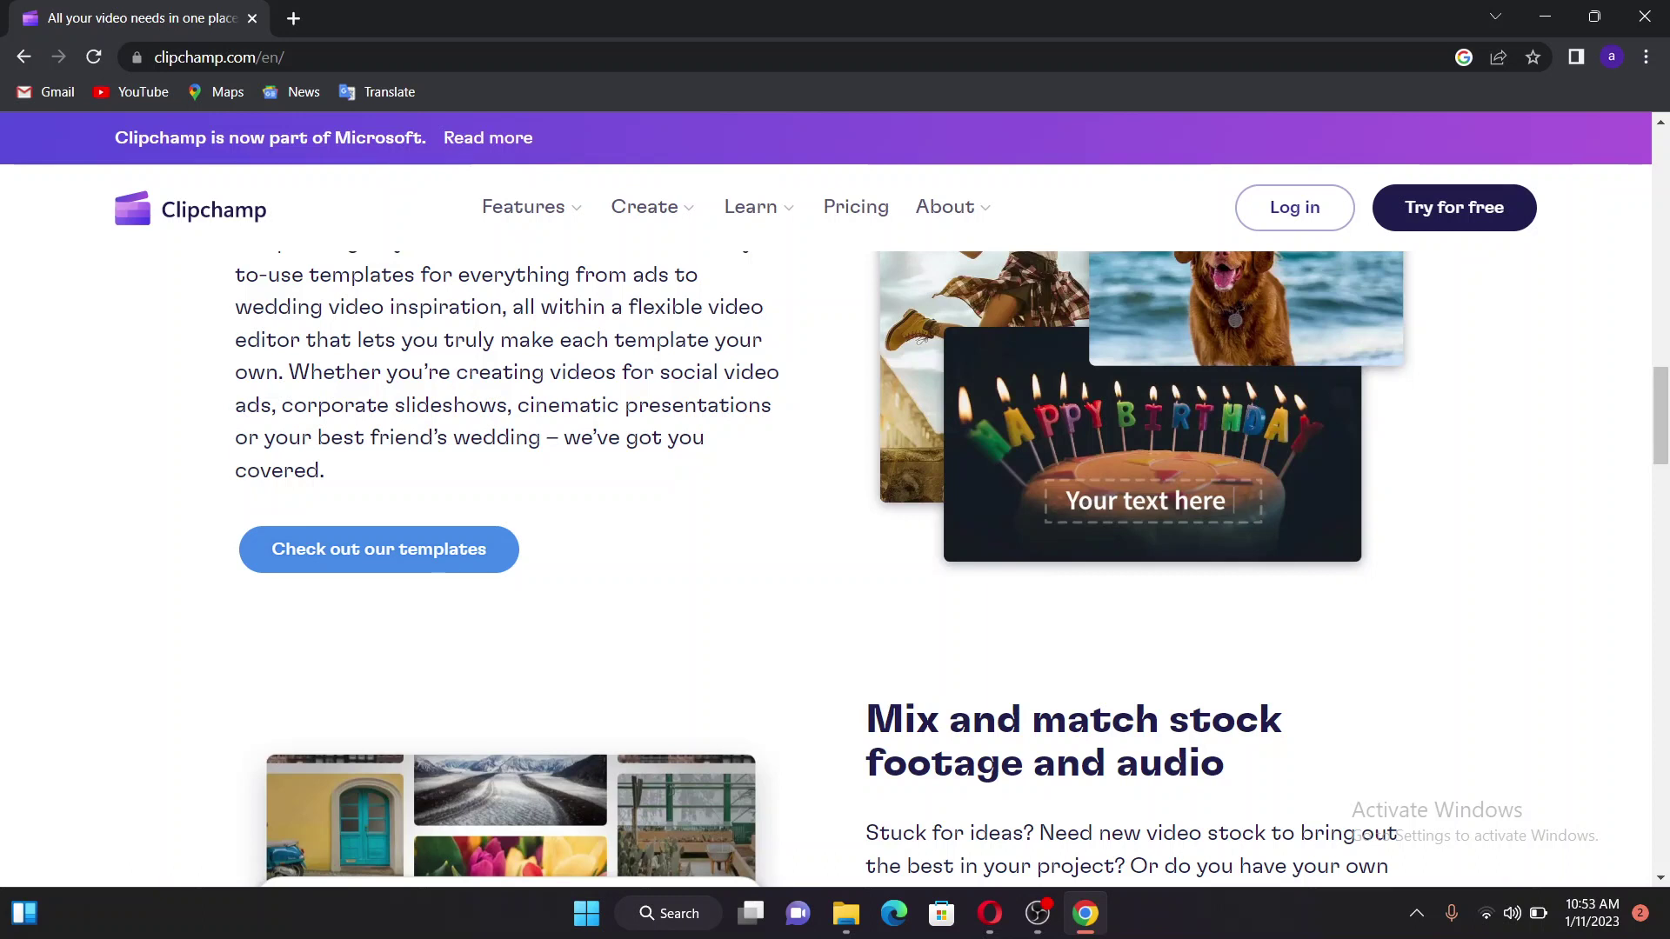
{"action": "scroll", "coordinate": [835, 521], "scroll_direction": "down", "scroll_amount": 4}
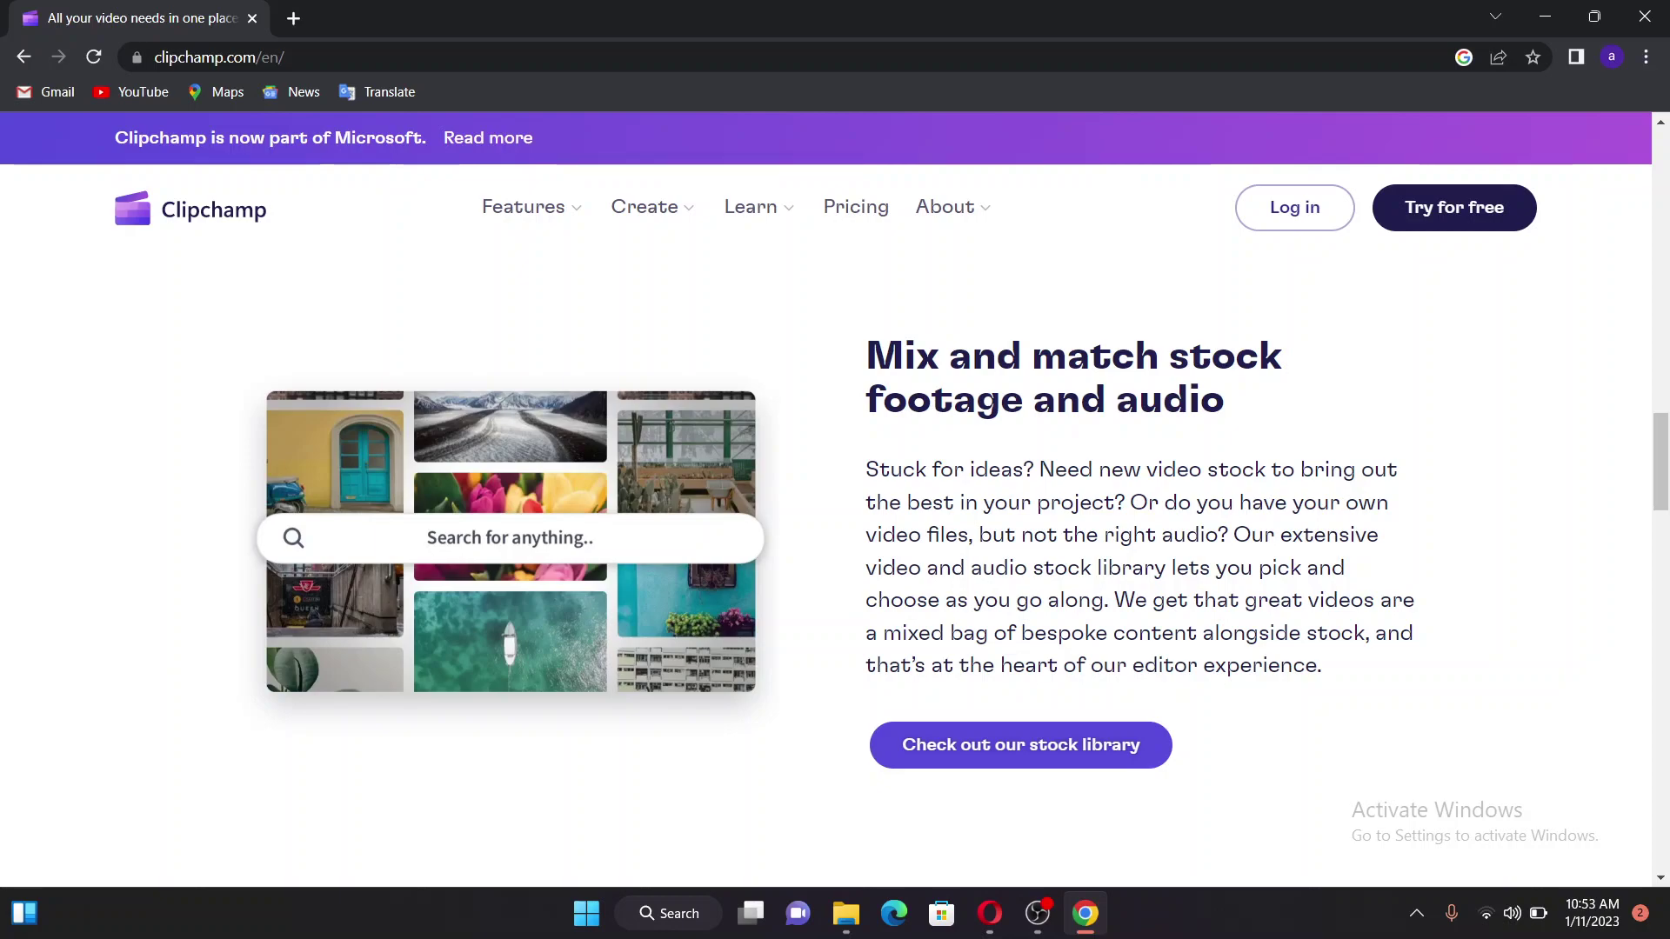
{"action": "scroll", "coordinate": [835, 522], "scroll_direction": "down", "scroll_amount": 9}
{"action": "scroll", "coordinate": [835, 522], "scroll_direction": "up", "scroll_amount": 20}
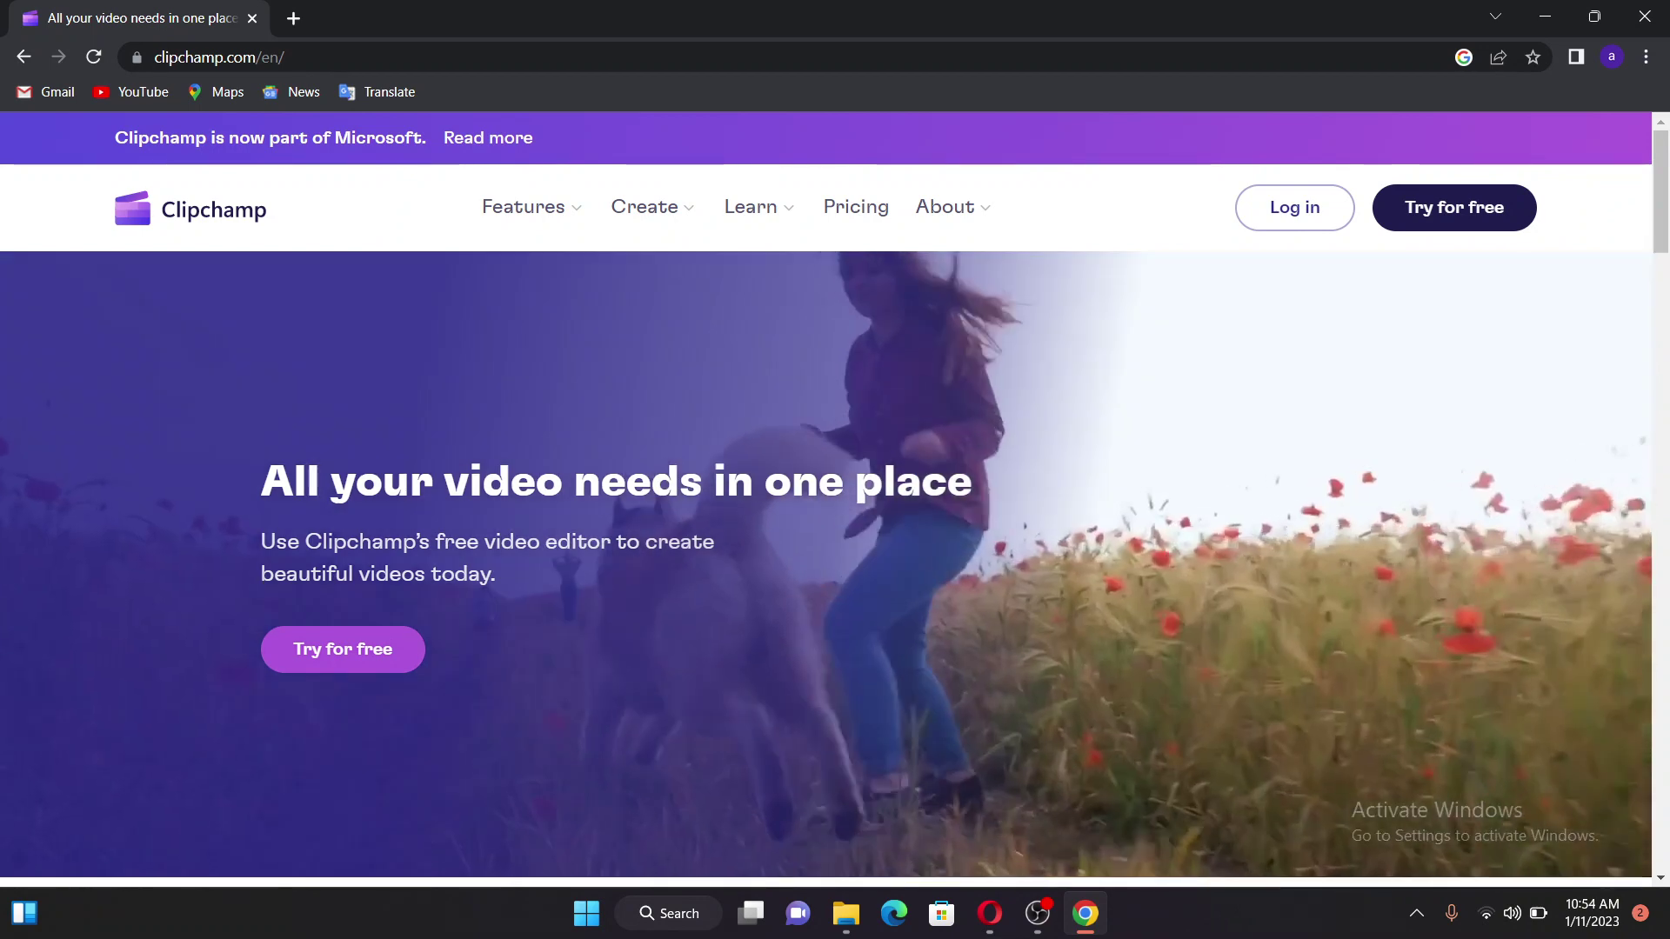
Step: Log in from the Clipchamp homepage to reach the 'Good to see you again' Home page
{"action": "left_click", "coordinate": [1294, 207]}
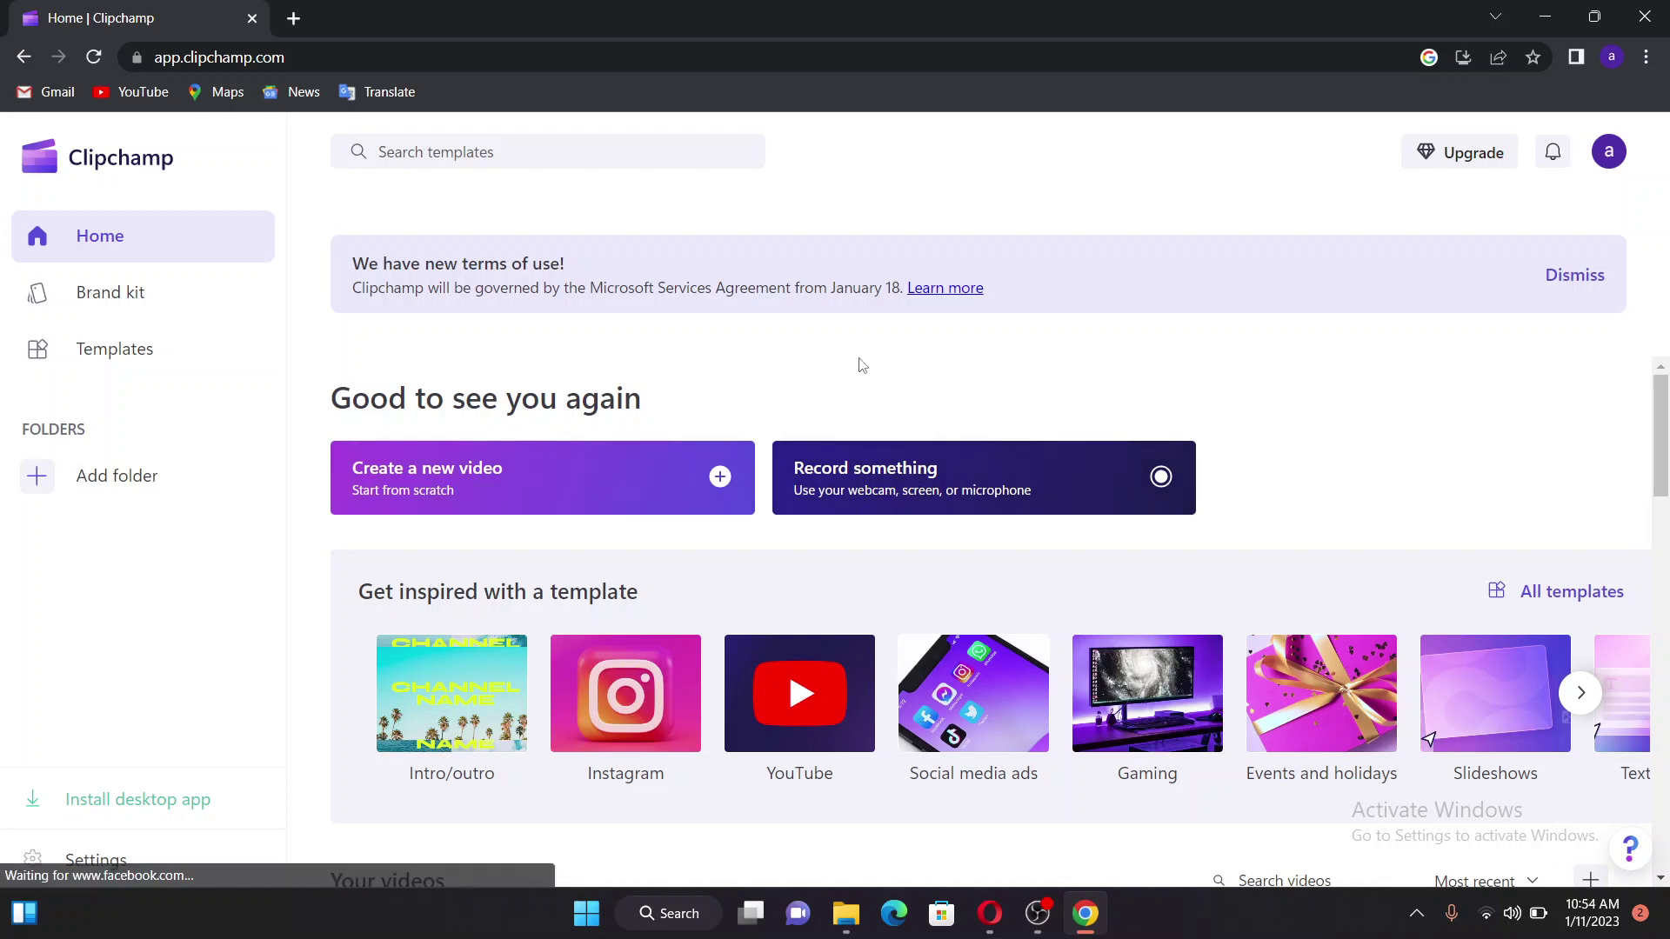
Step: Create a new video, browse the templates, music and stock video panels, then return to Record & create
{"action": "left_click", "coordinate": [449, 476]}
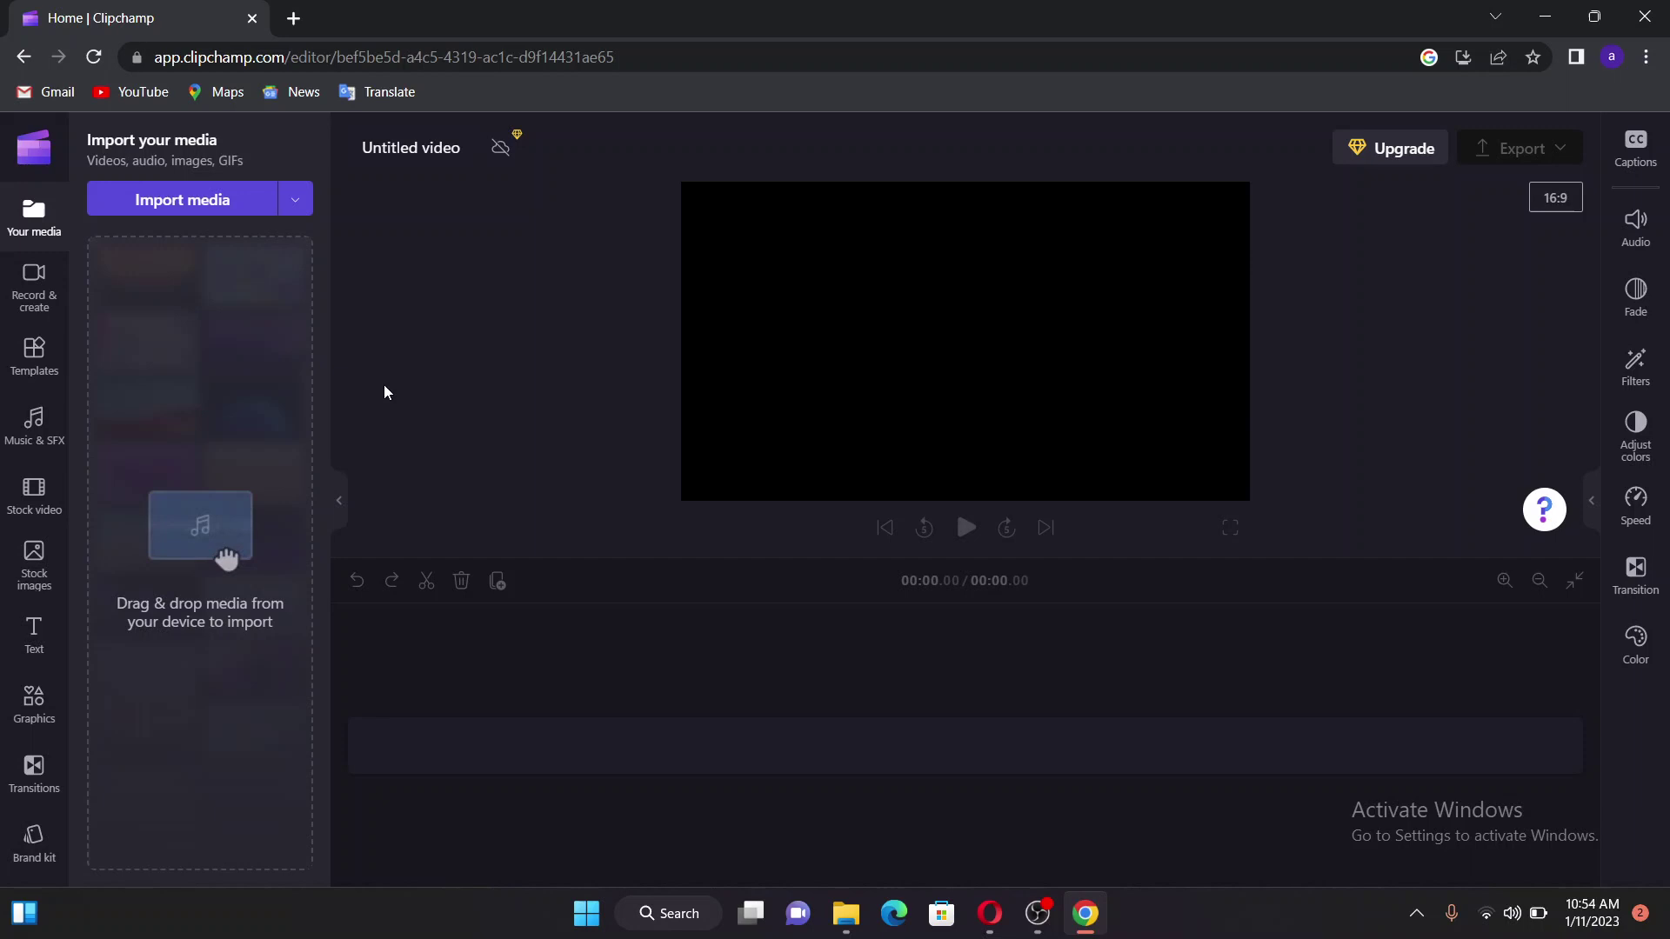
{"action": "left_click", "coordinate": [29, 299]}
{"action": "left_click", "coordinate": [35, 373]}
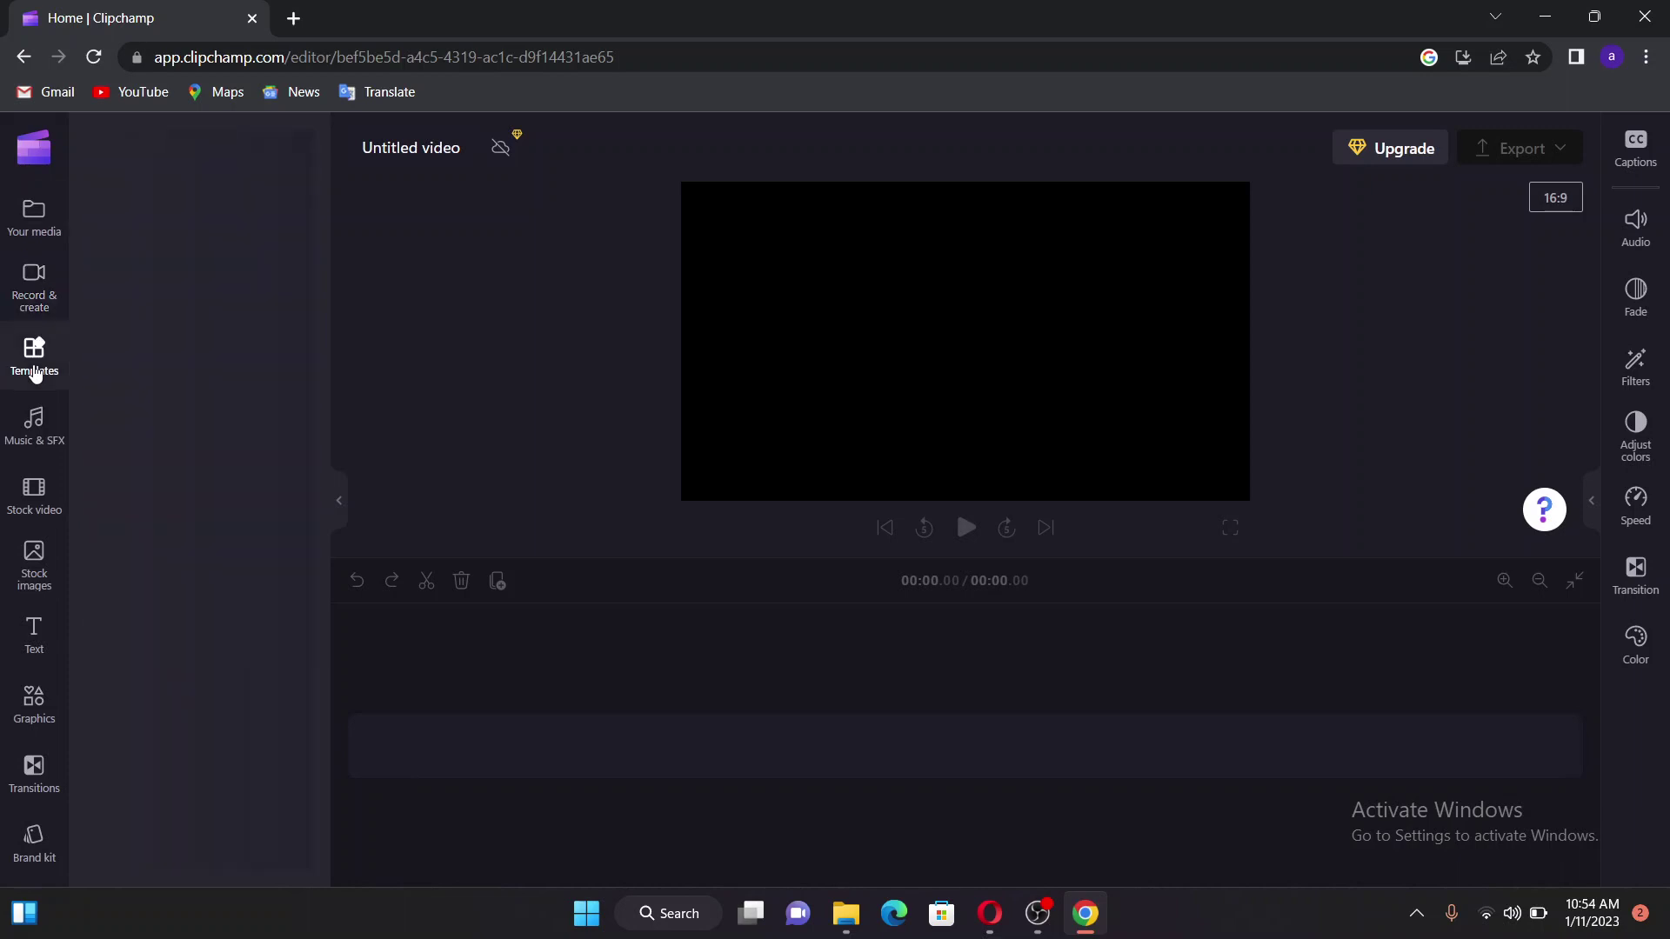
{"action": "left_click", "coordinate": [39, 433]}
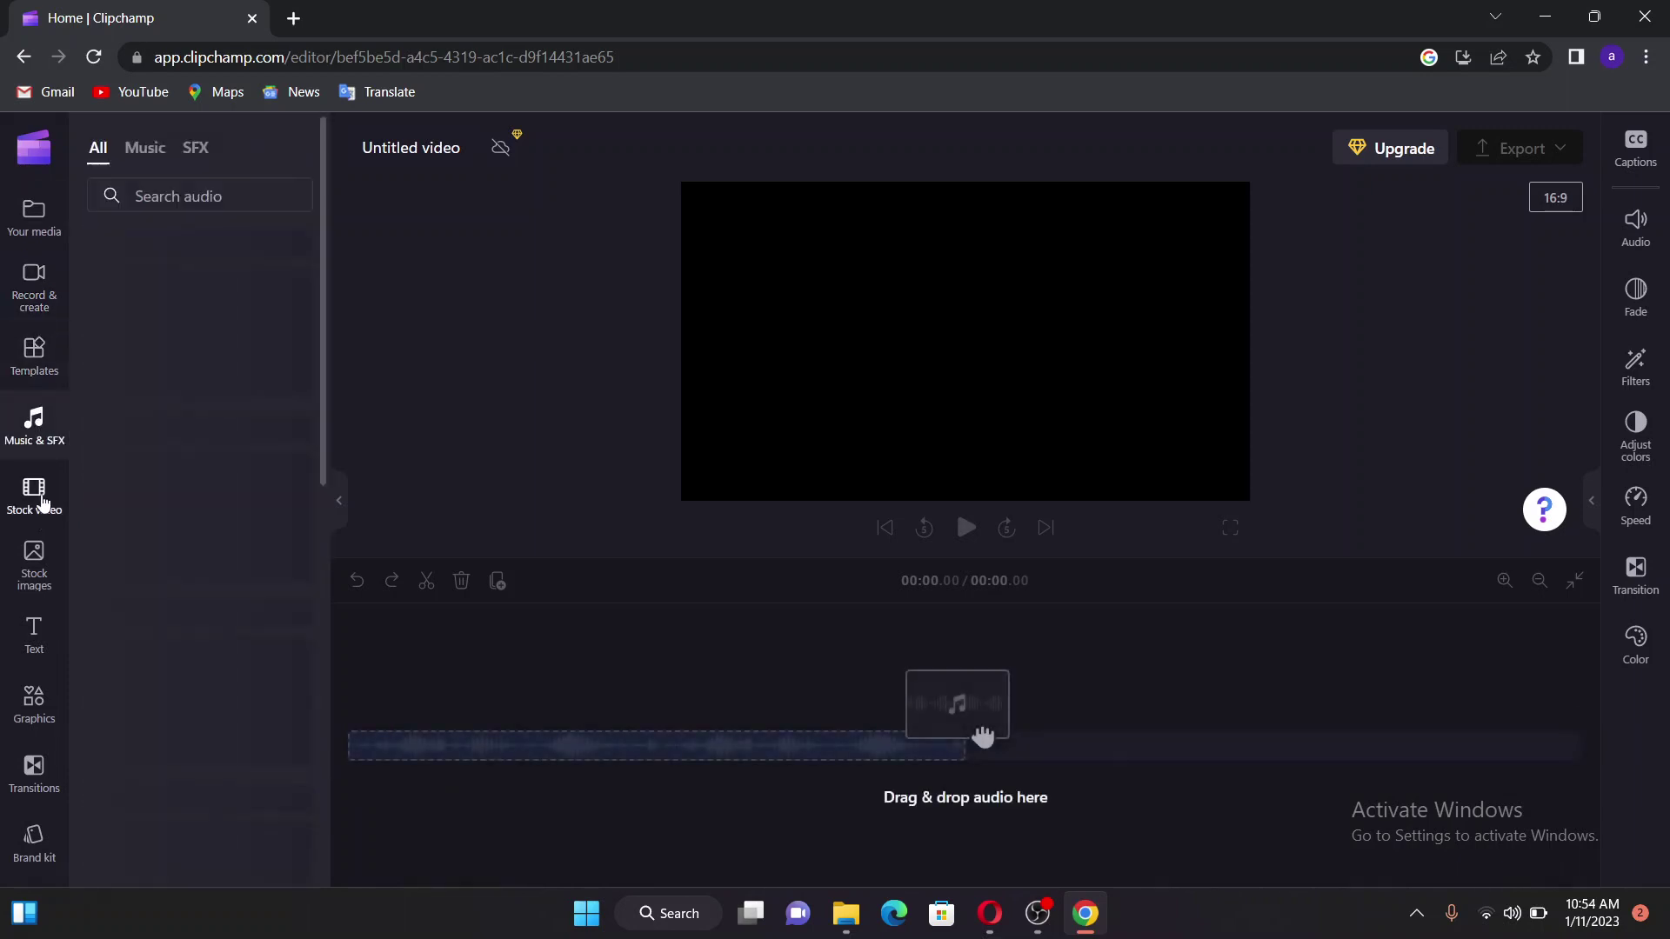
{"action": "left_click", "coordinate": [39, 500]}
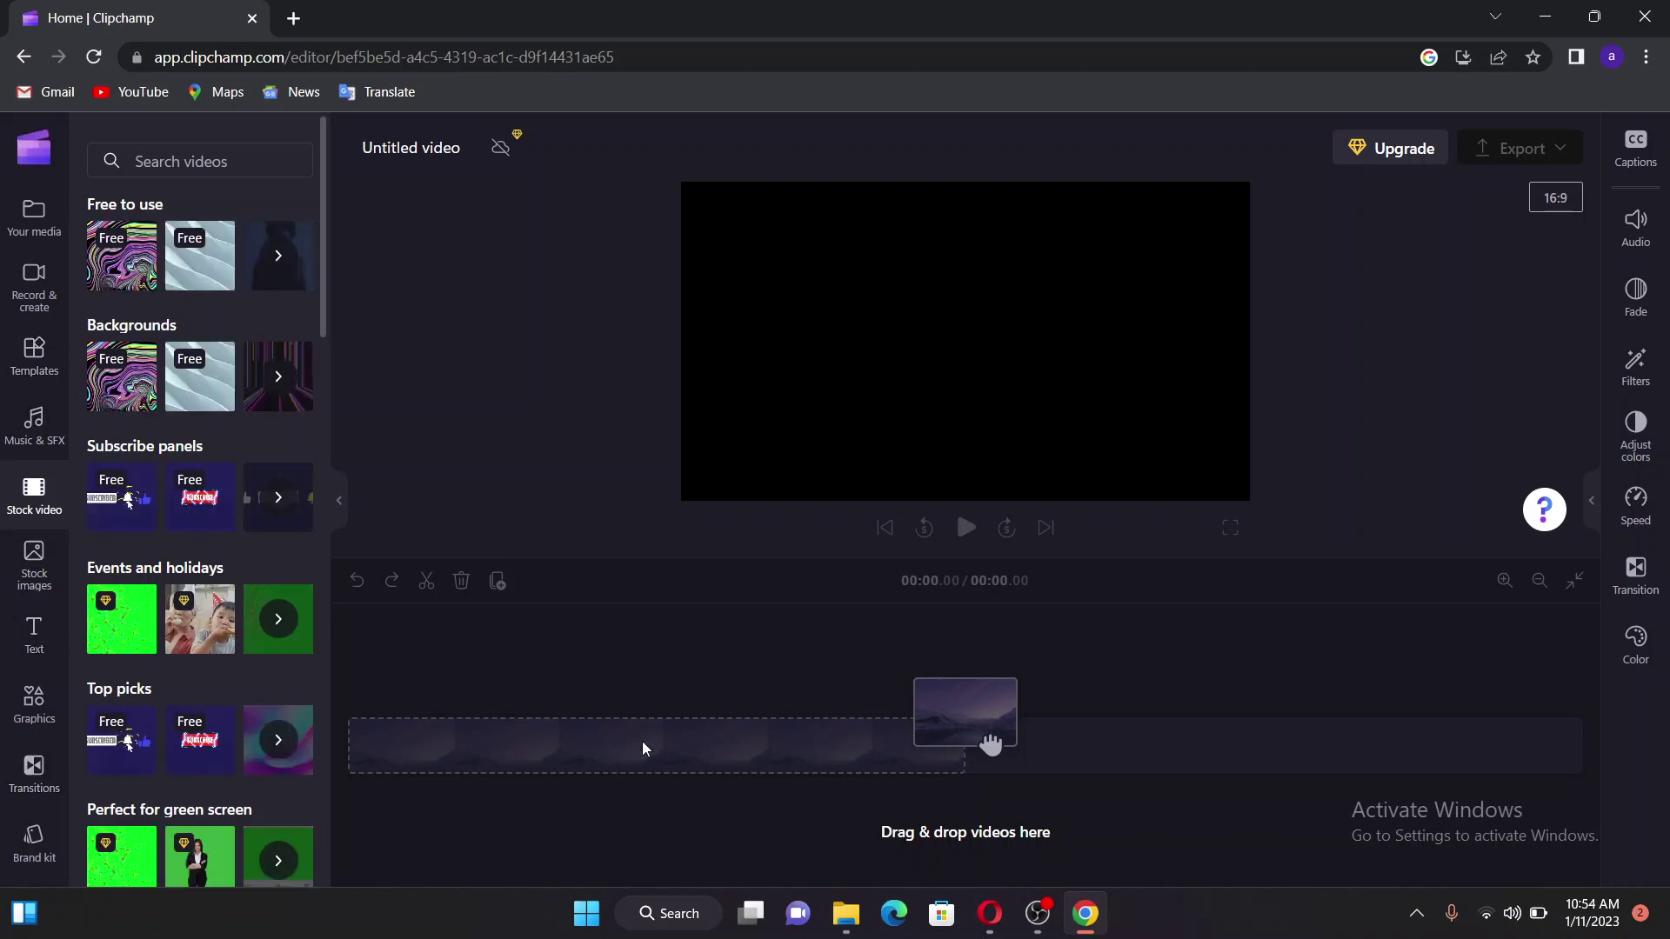
{"action": "left_click", "coordinate": [39, 287]}
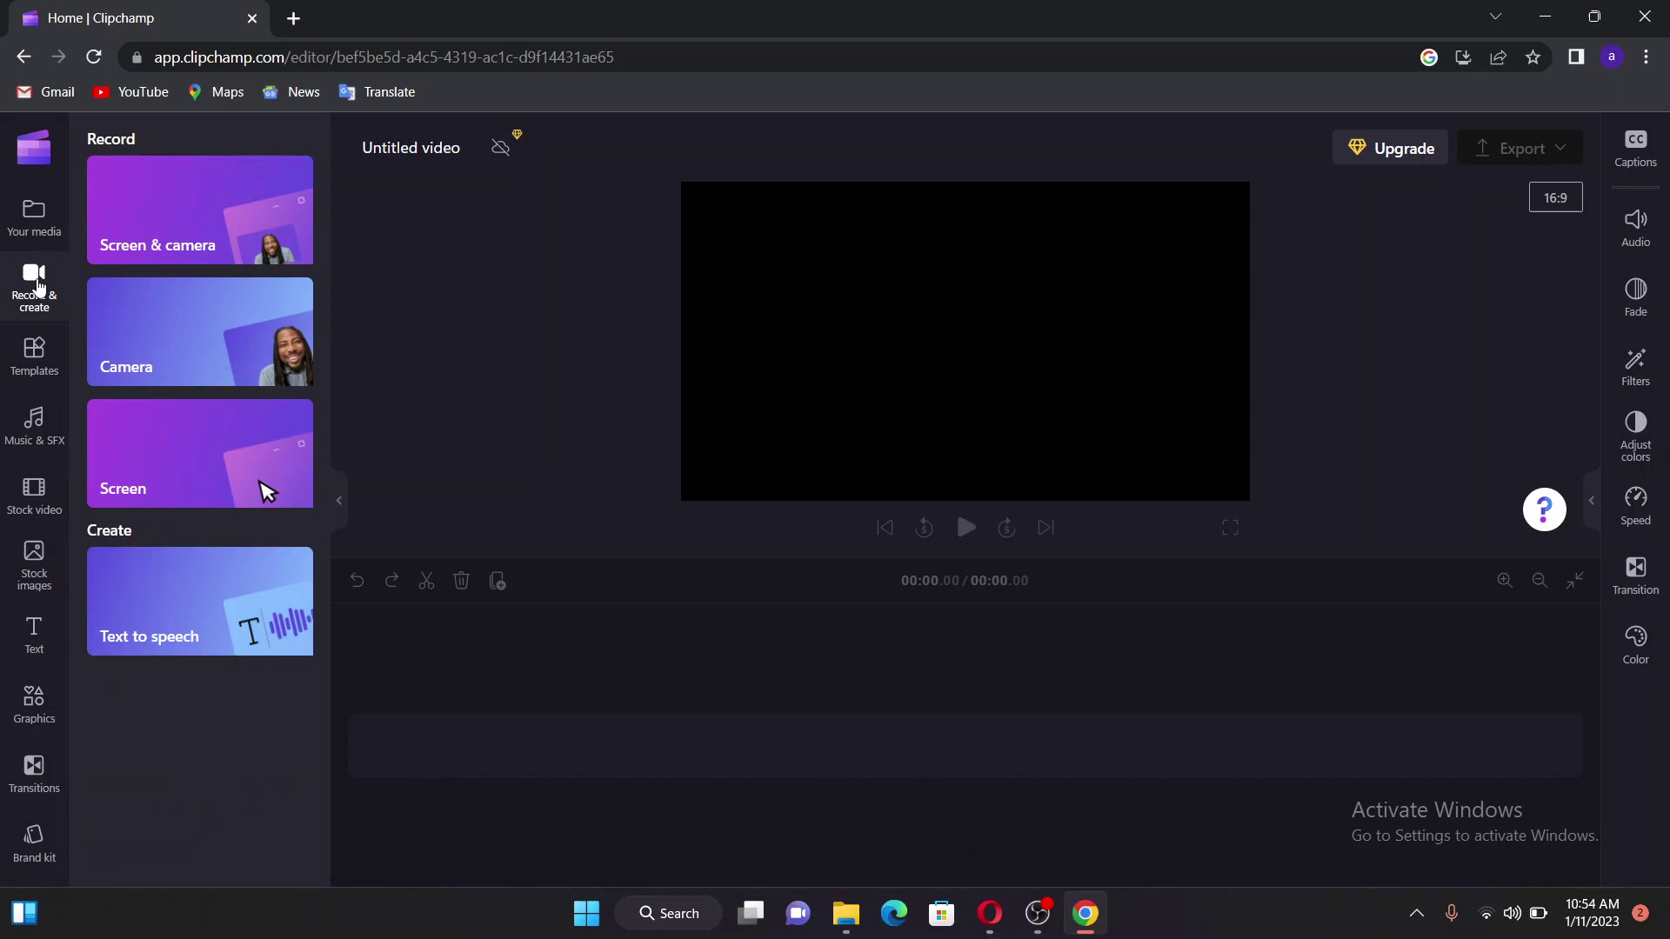
Step: Open Text to speech and keep English (United States) as the voiceover language
{"action": "left_click", "coordinate": [168, 594]}
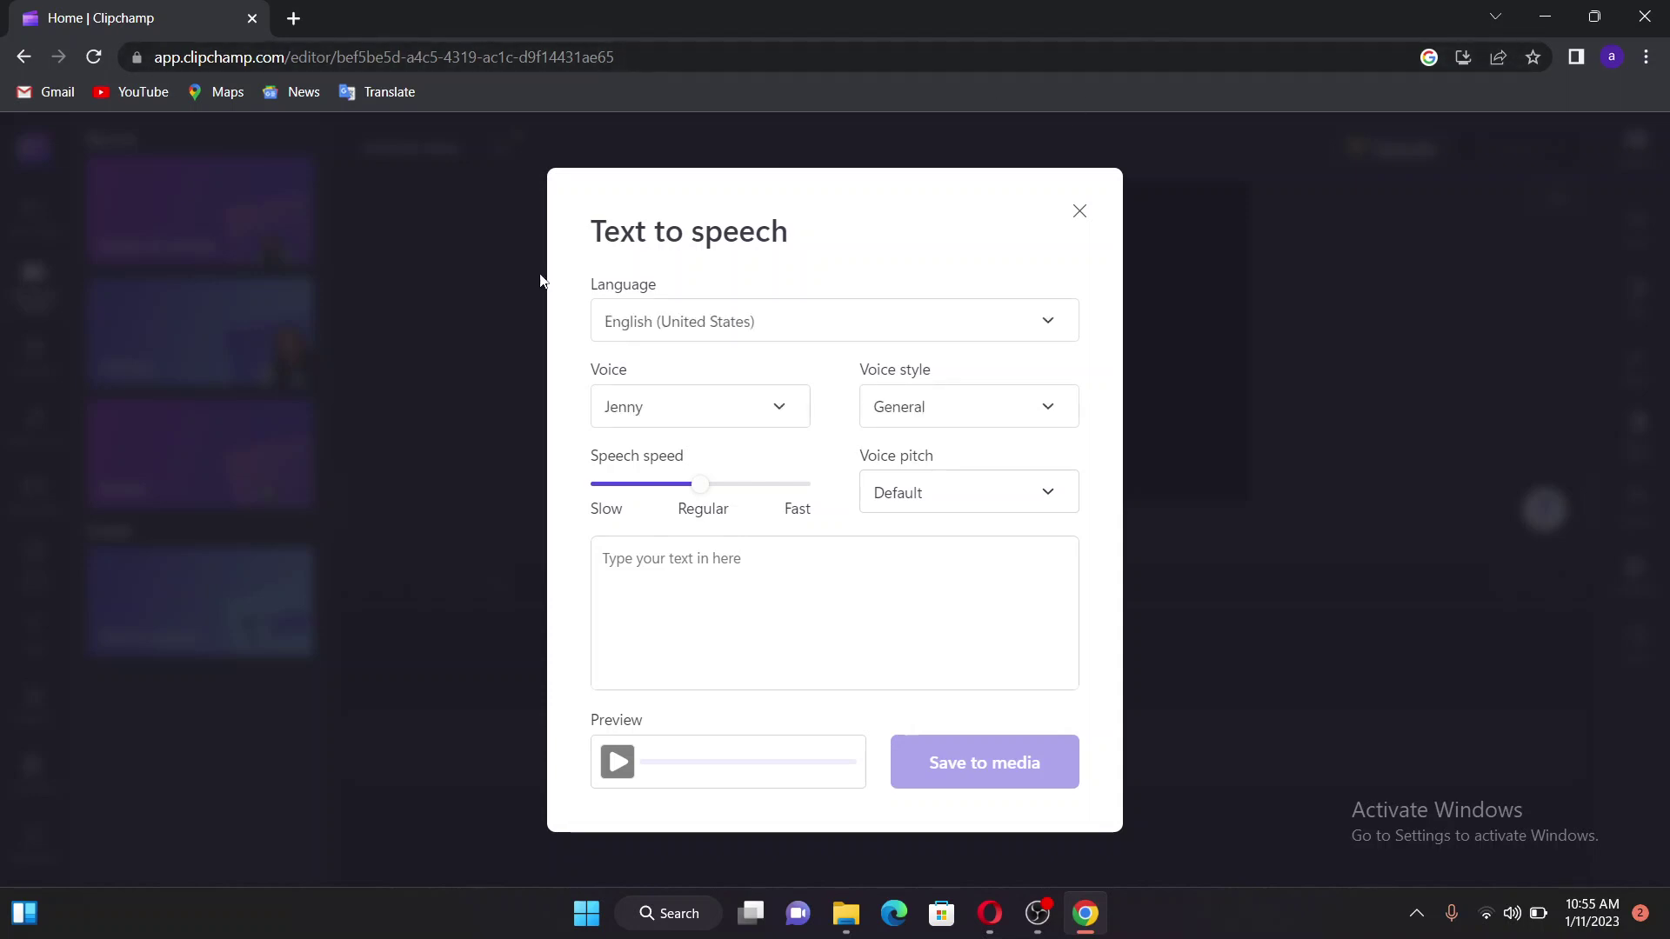
{"action": "left_click", "coordinate": [838, 339]}
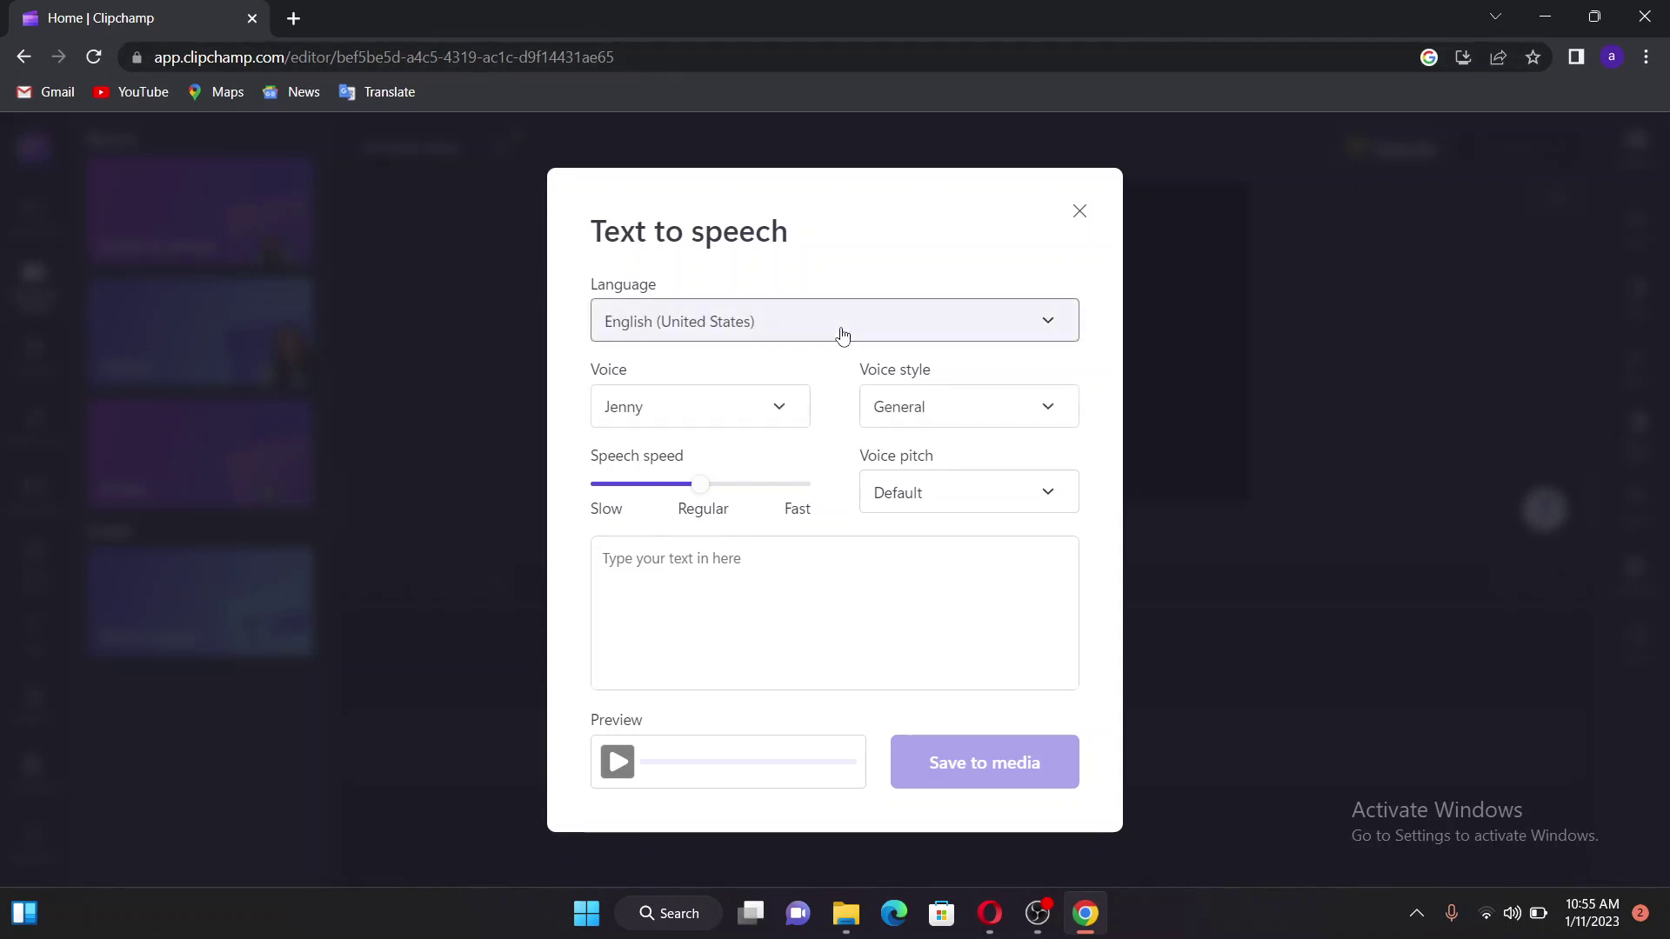
{"action": "scroll", "coordinate": [722, 479], "scroll_direction": "down", "scroll_amount": 6}
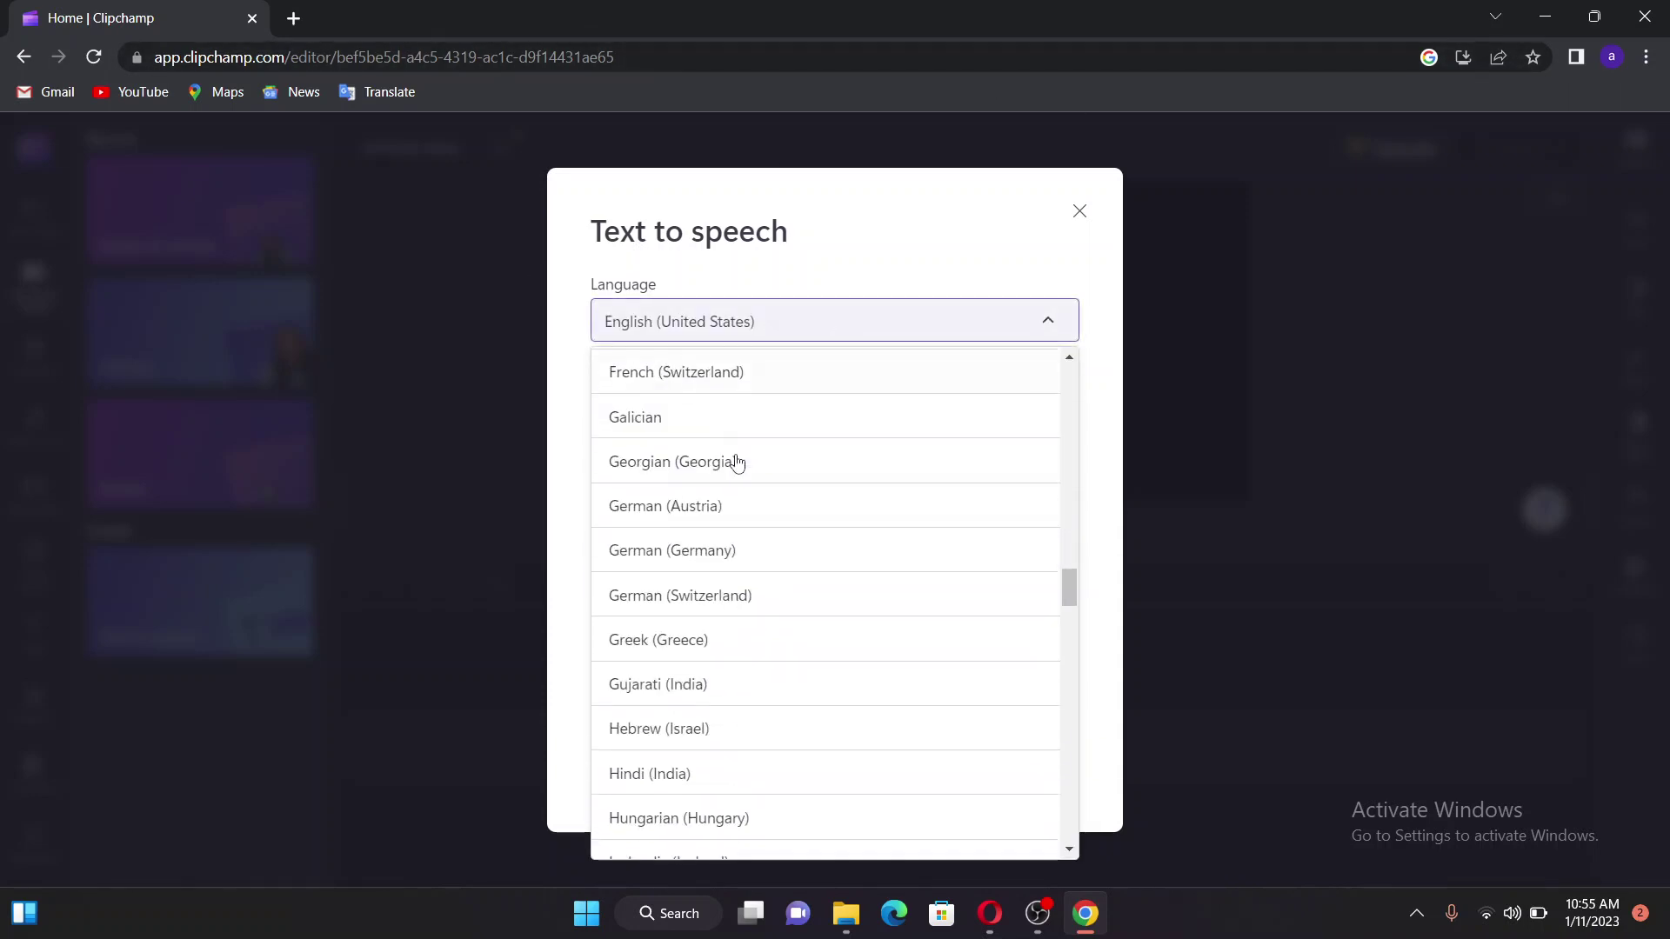
{"action": "scroll", "coordinate": [748, 441], "scroll_direction": "down", "scroll_amount": 5}
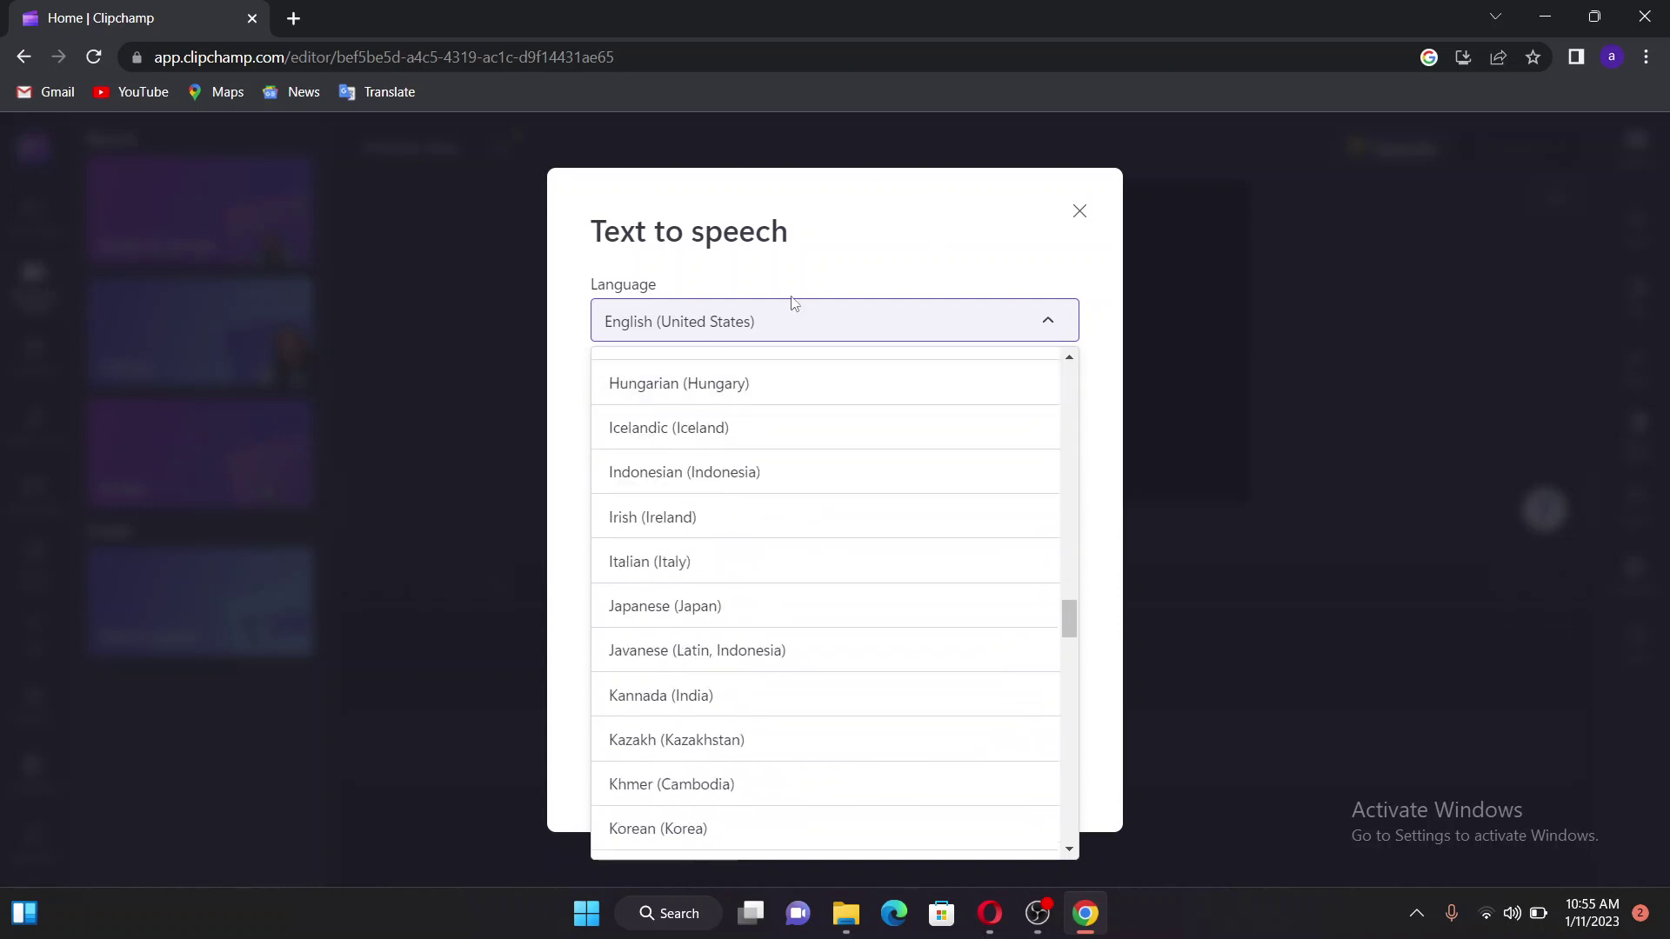
{"action": "scroll", "coordinate": [804, 450], "scroll_direction": "down", "scroll_amount": 5}
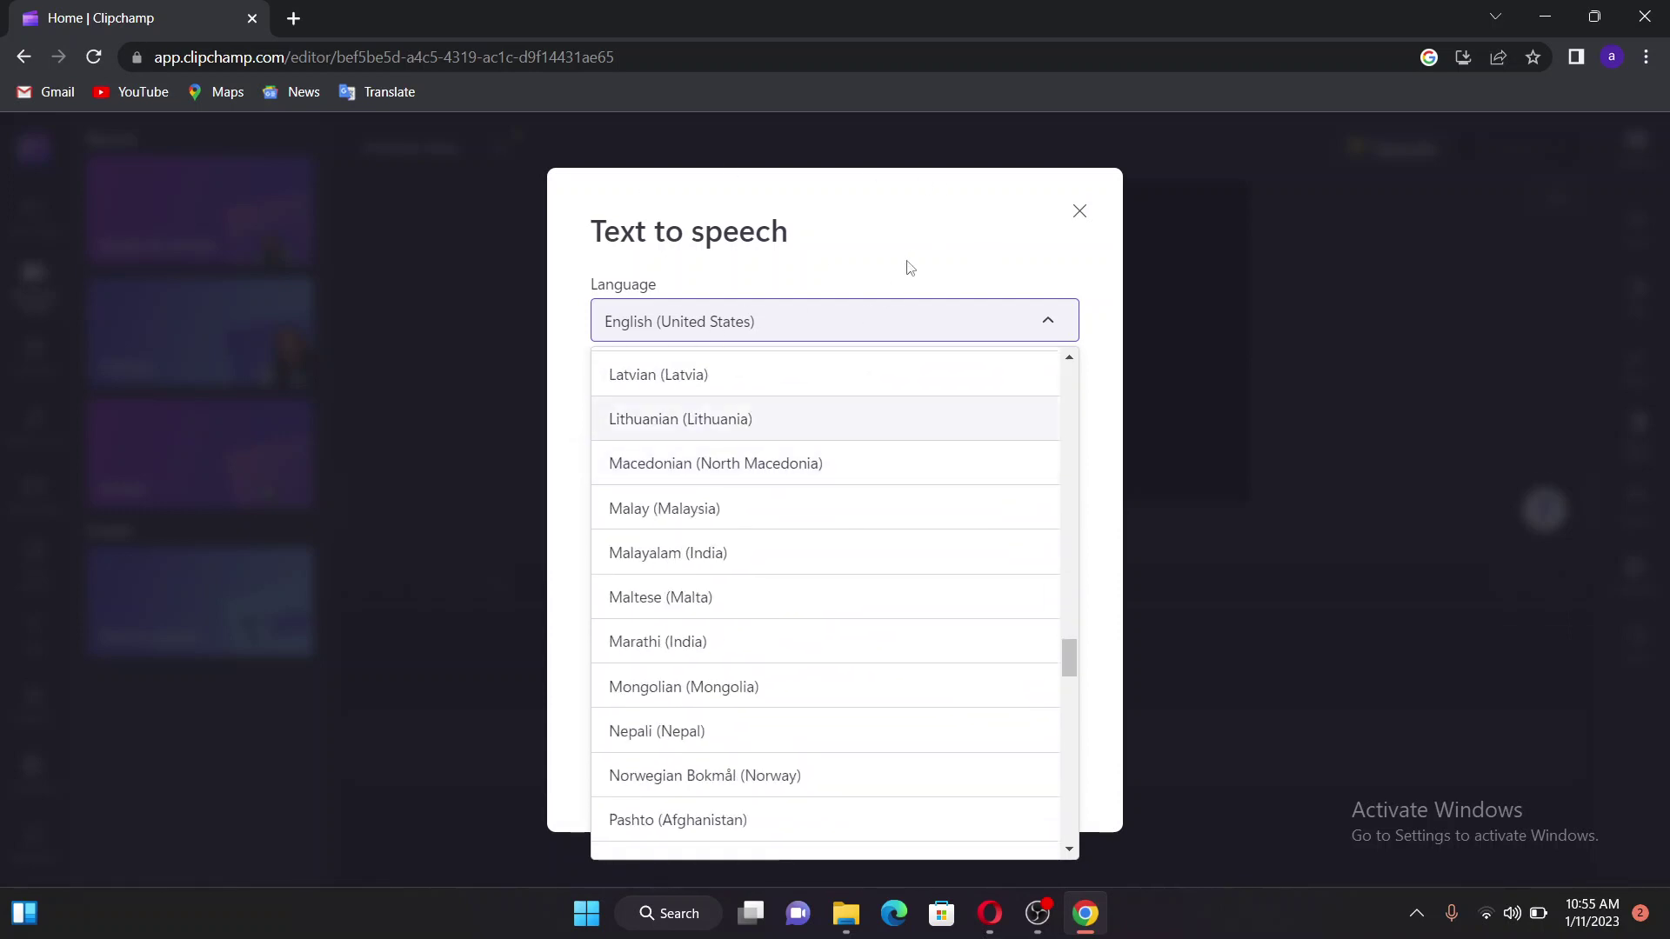
{"action": "left_click", "coordinate": [909, 265]}
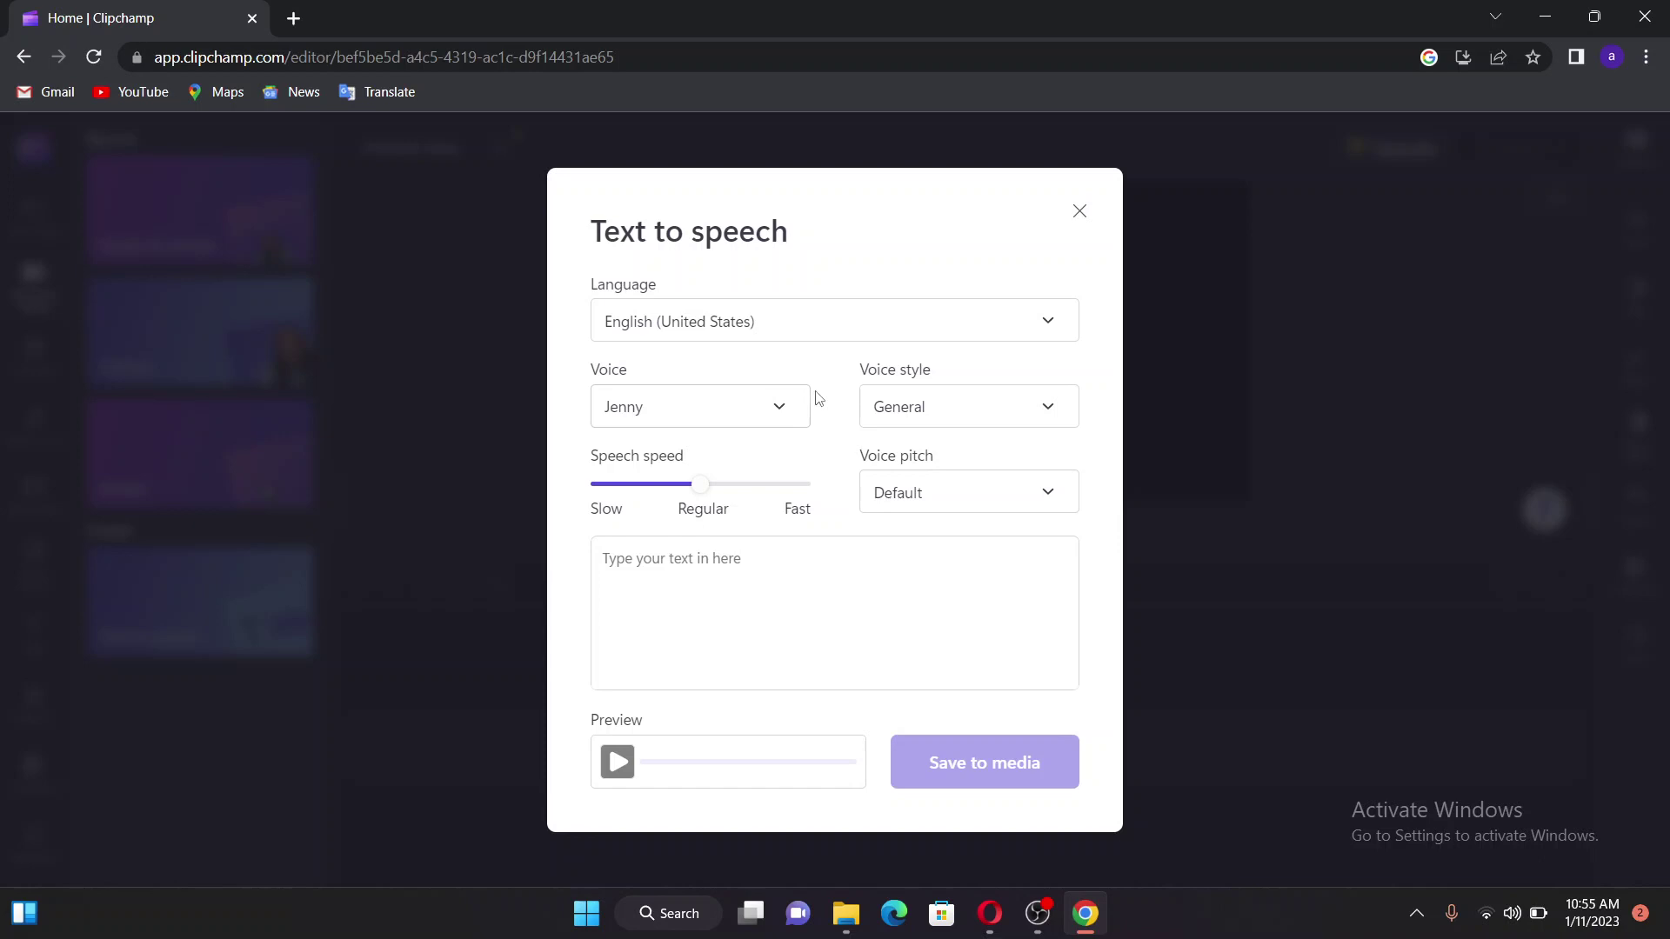
Step: Keep Jenny as the voice and General as the voice style
{"action": "left_click", "coordinate": [763, 426]}
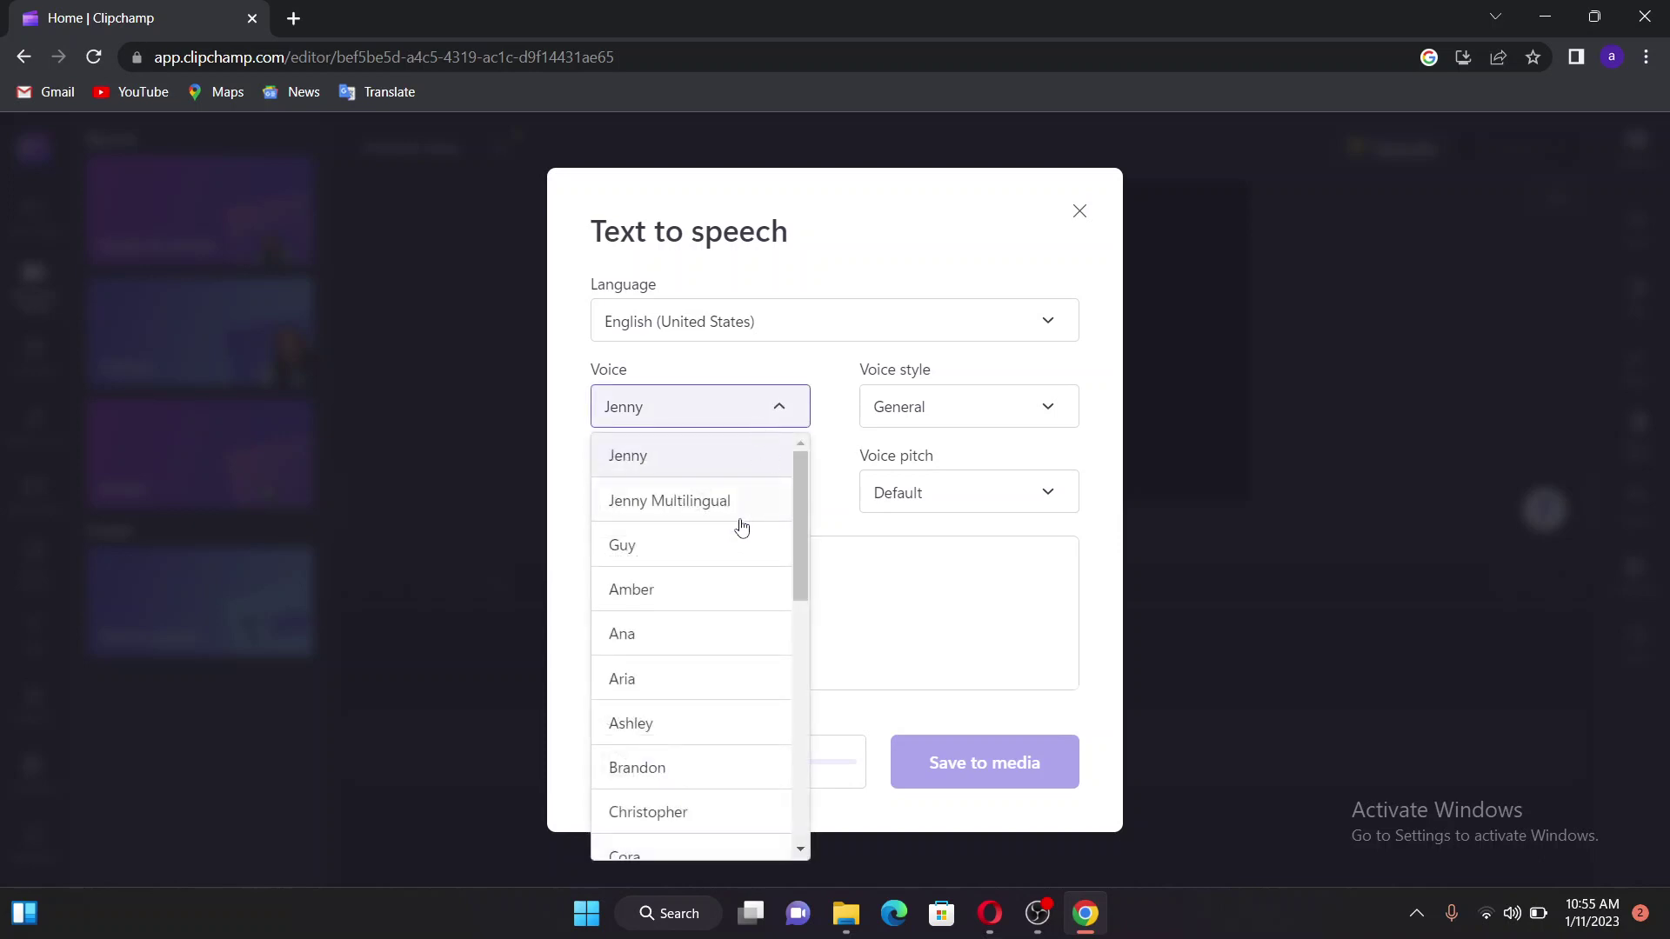
{"action": "scroll", "coordinate": [722, 557], "scroll_direction": "down", "scroll_amount": 5}
{"action": "scroll", "coordinate": [720, 556], "scroll_direction": "down", "scroll_amount": 3}
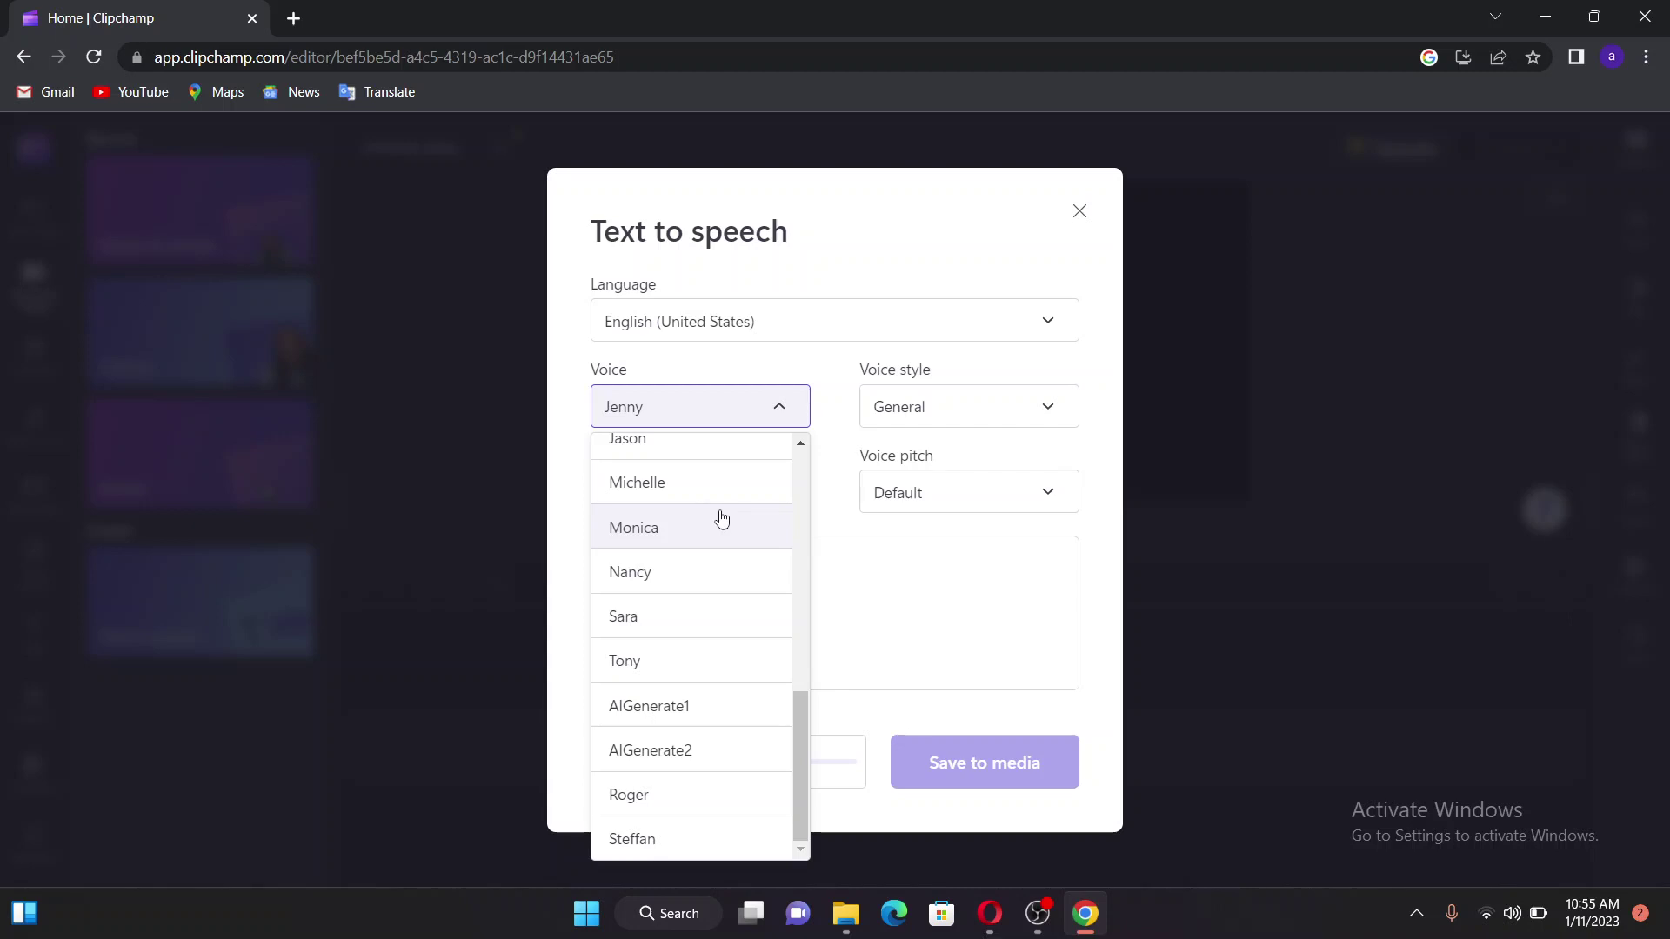
{"action": "left_click", "coordinate": [747, 405]}
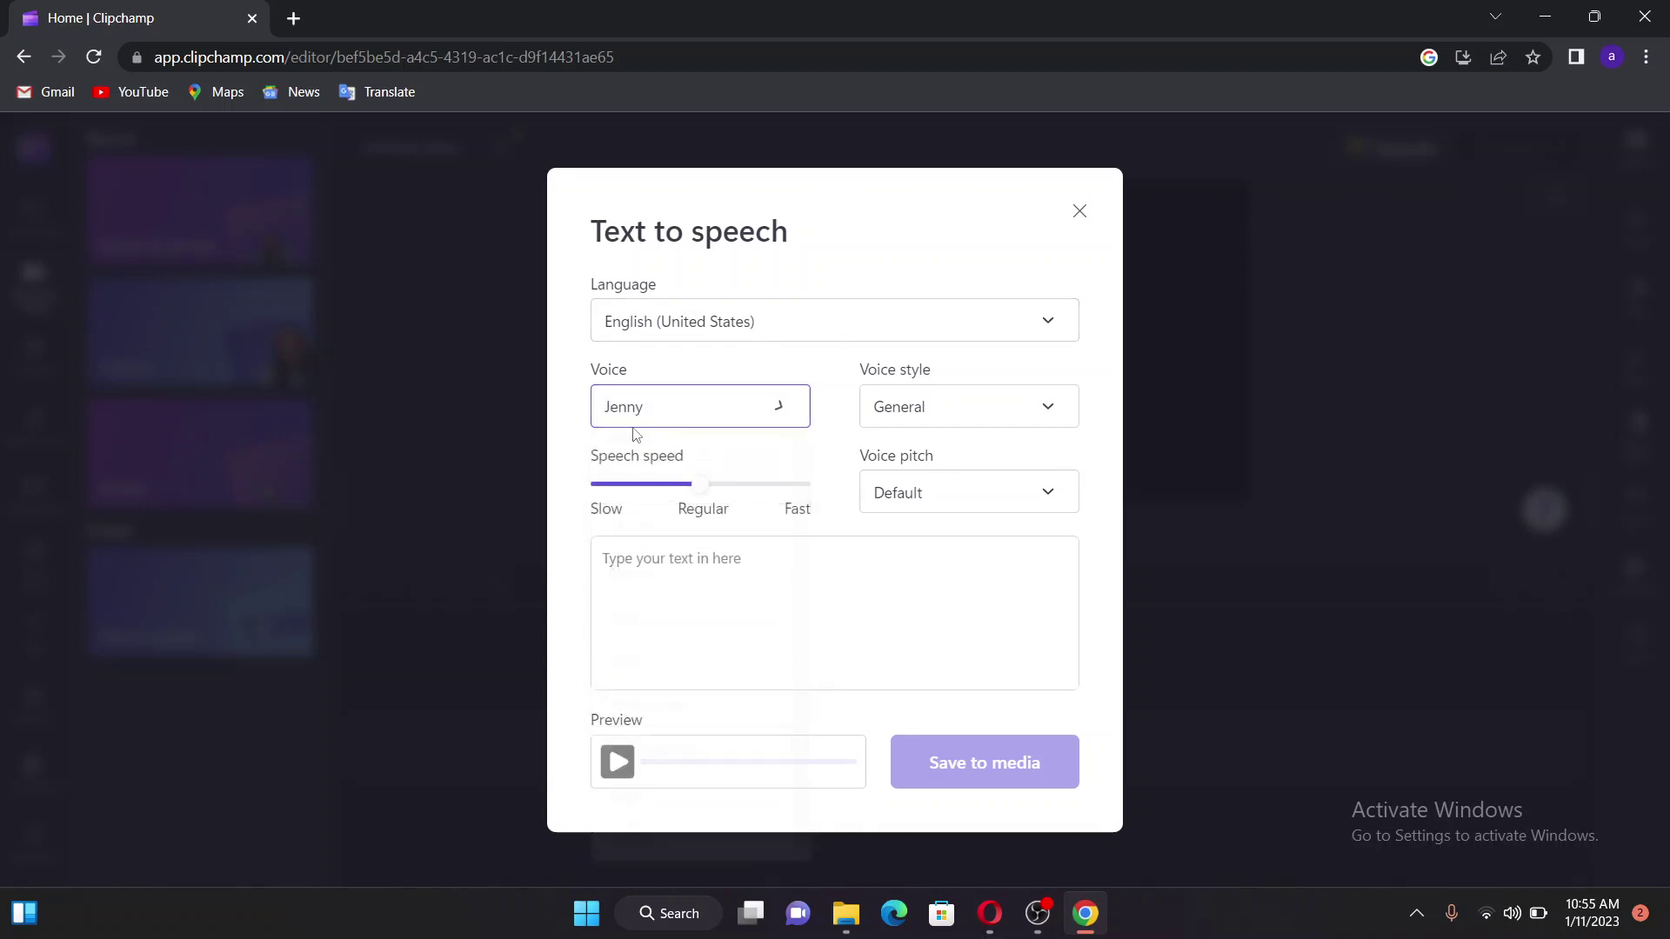
{"action": "left_click", "coordinate": [1040, 417]}
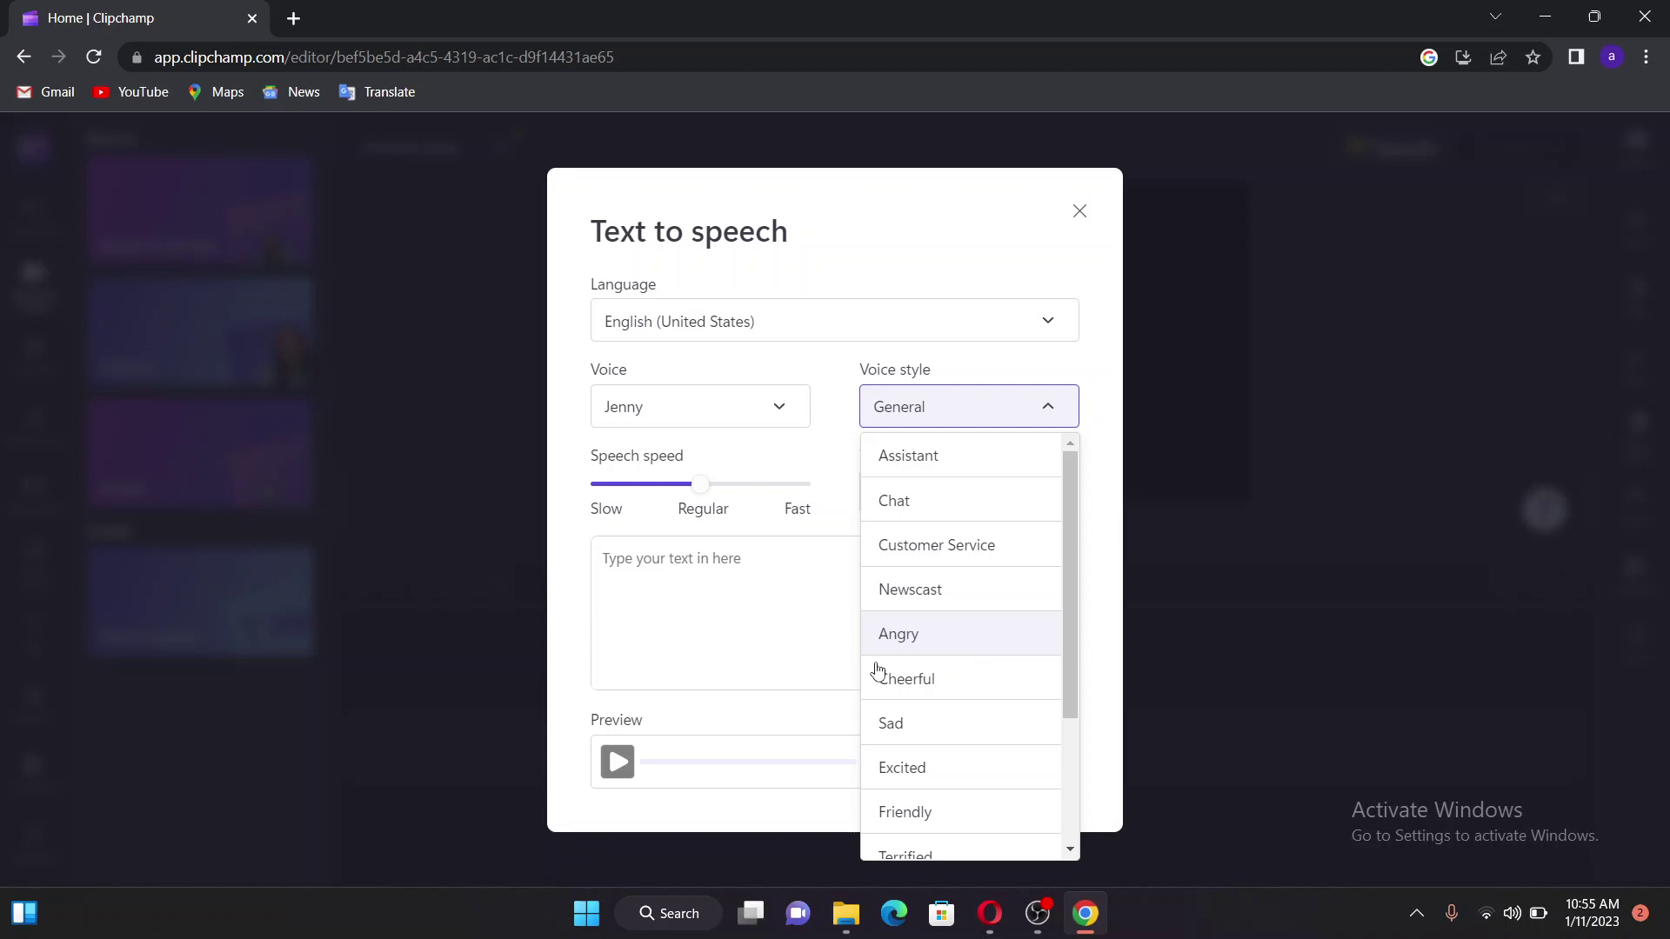
{"action": "left_click", "coordinate": [777, 620]}
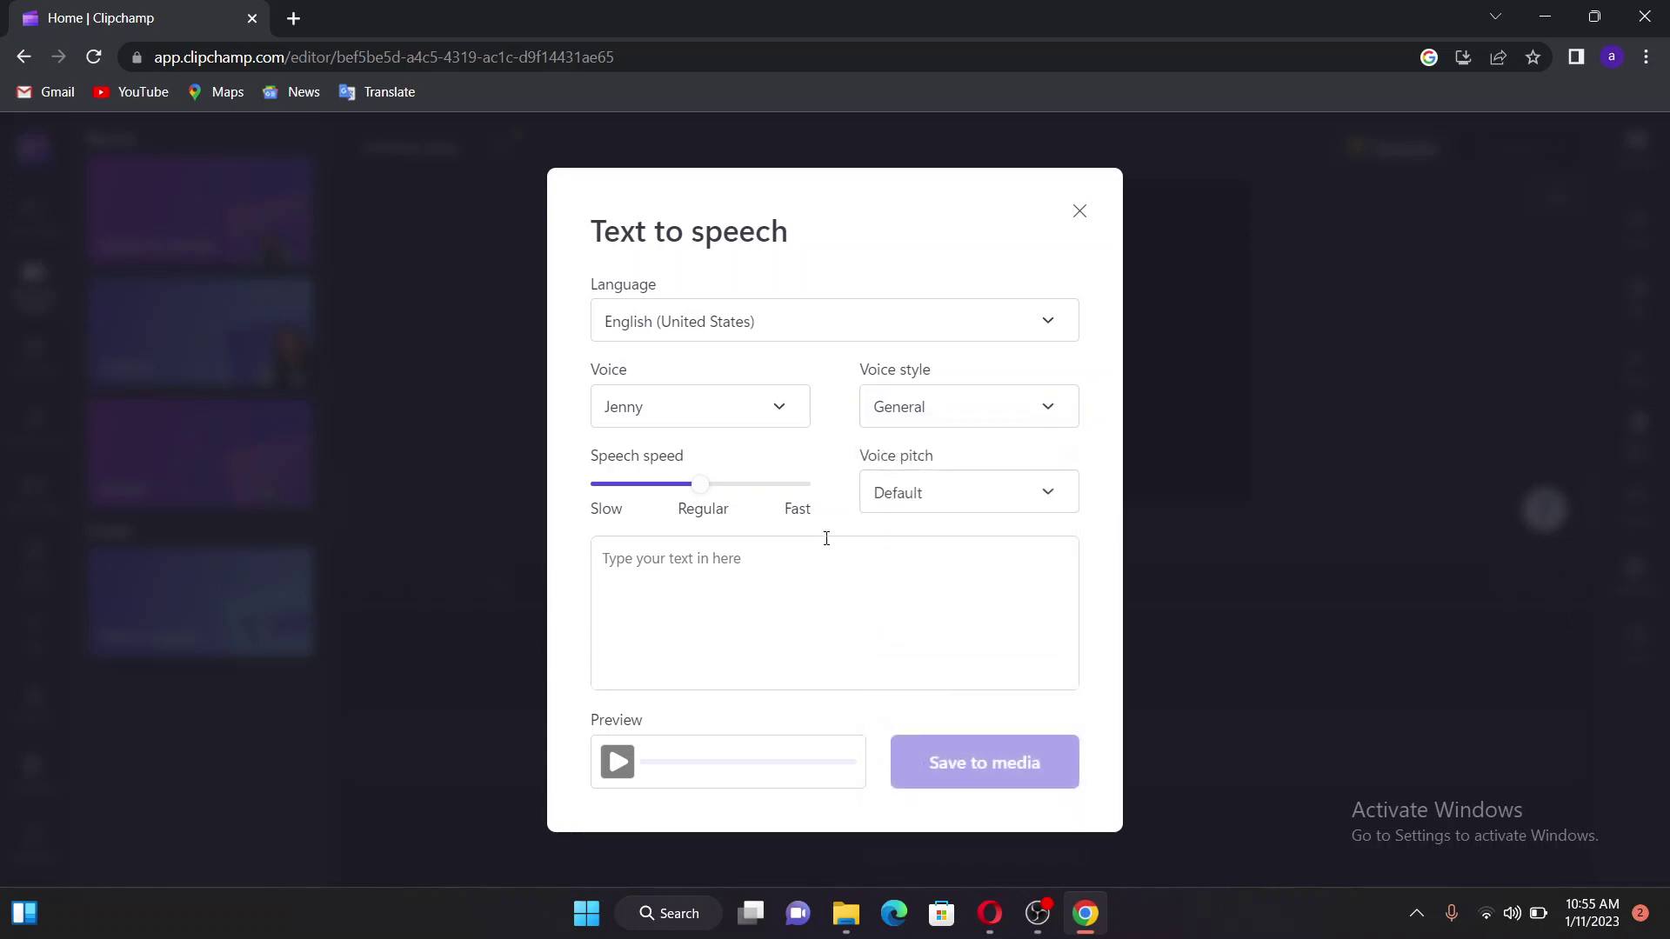
Step: Enter the voiceover script 'Hello, how are you' in the text box
{"action": "left_click", "coordinate": [760, 598]}
{"action": "type", "text": "Hello,"}
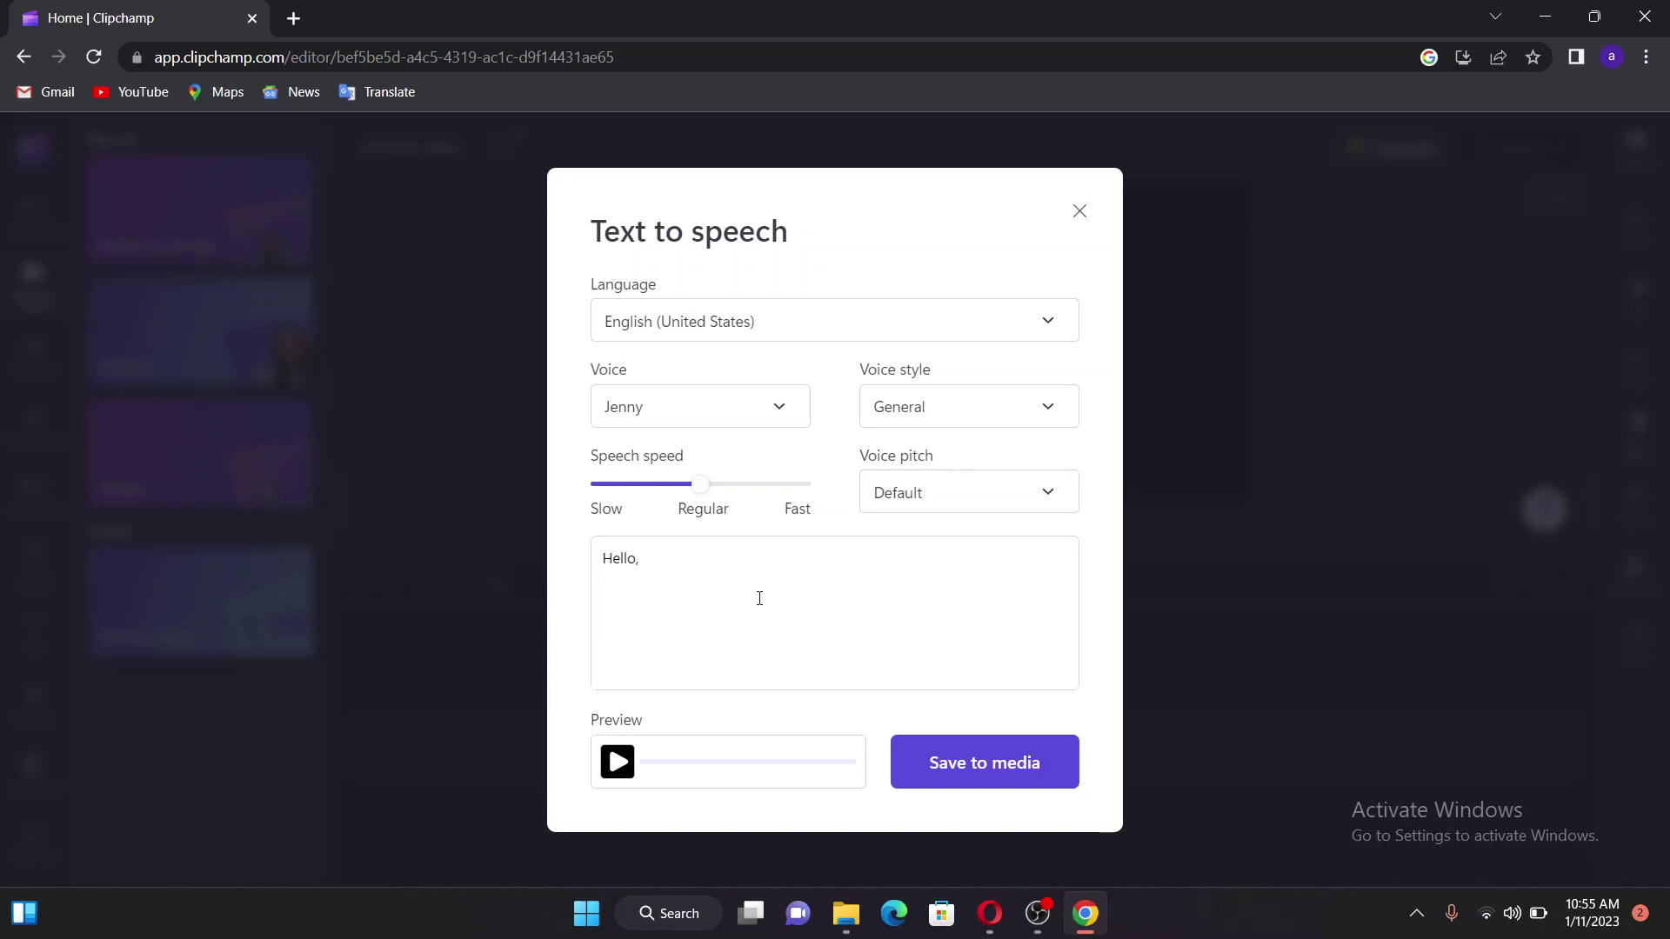
{"action": "type", "text": " how are you."}
Step: Preview the voiceover, raise speech speed toward Fast, keep Jenny, and save it to media
{"action": "left_click", "coordinate": [614, 772]}
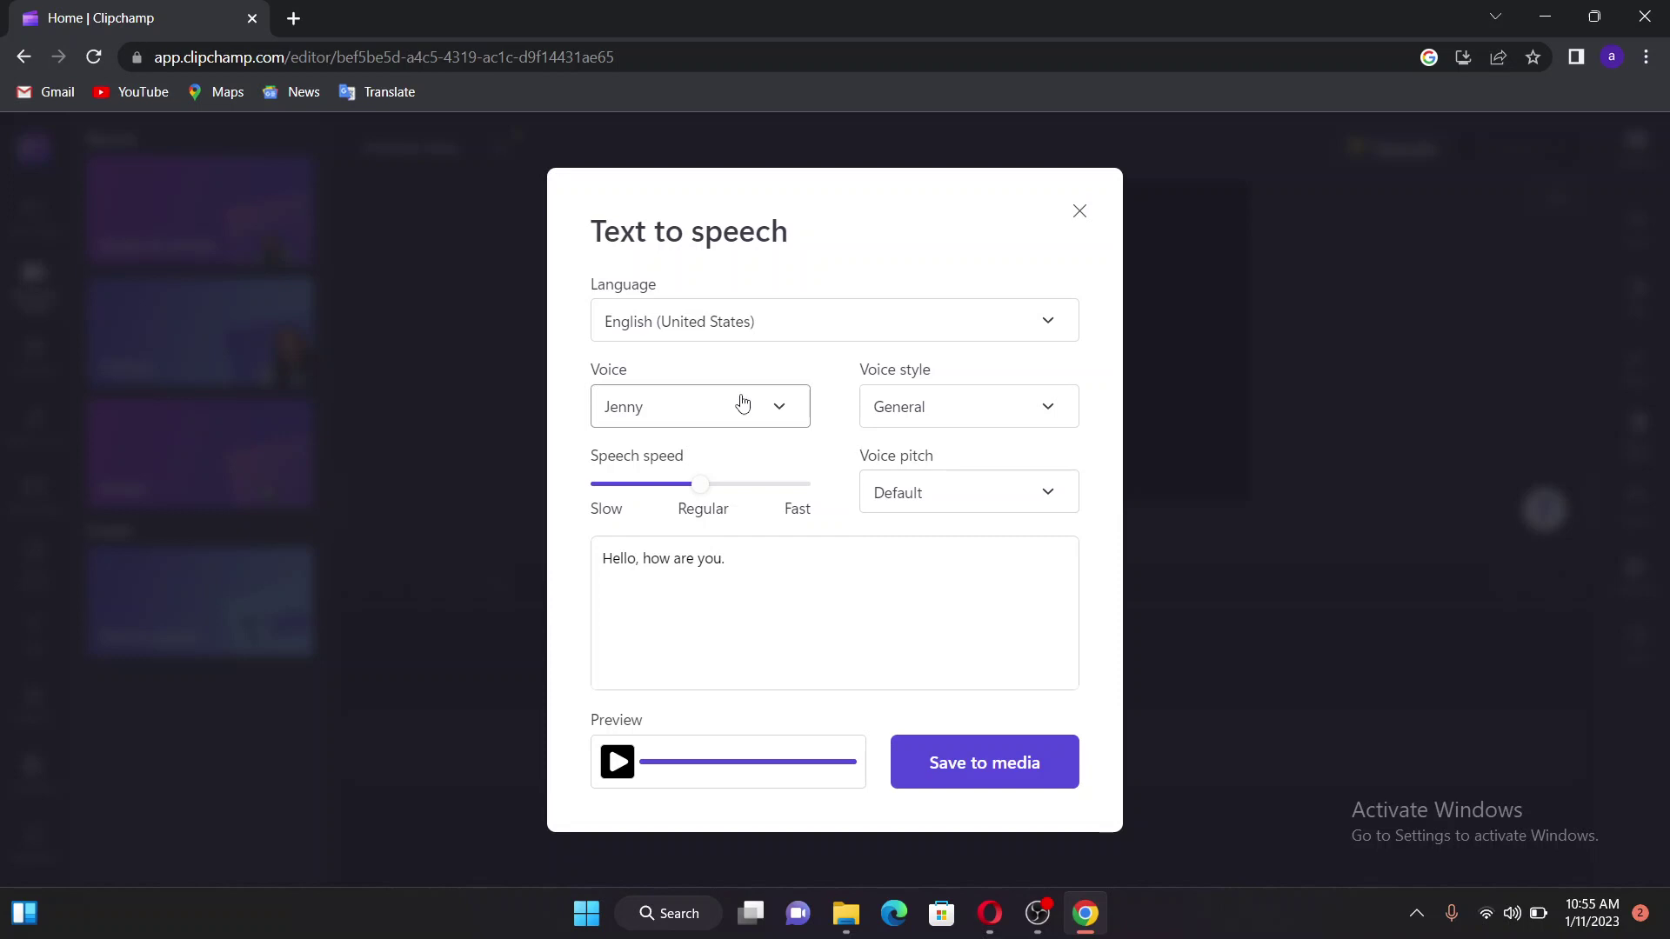
{"action": "left_click", "coordinate": [751, 485]}
{"action": "left_click", "coordinate": [781, 410]}
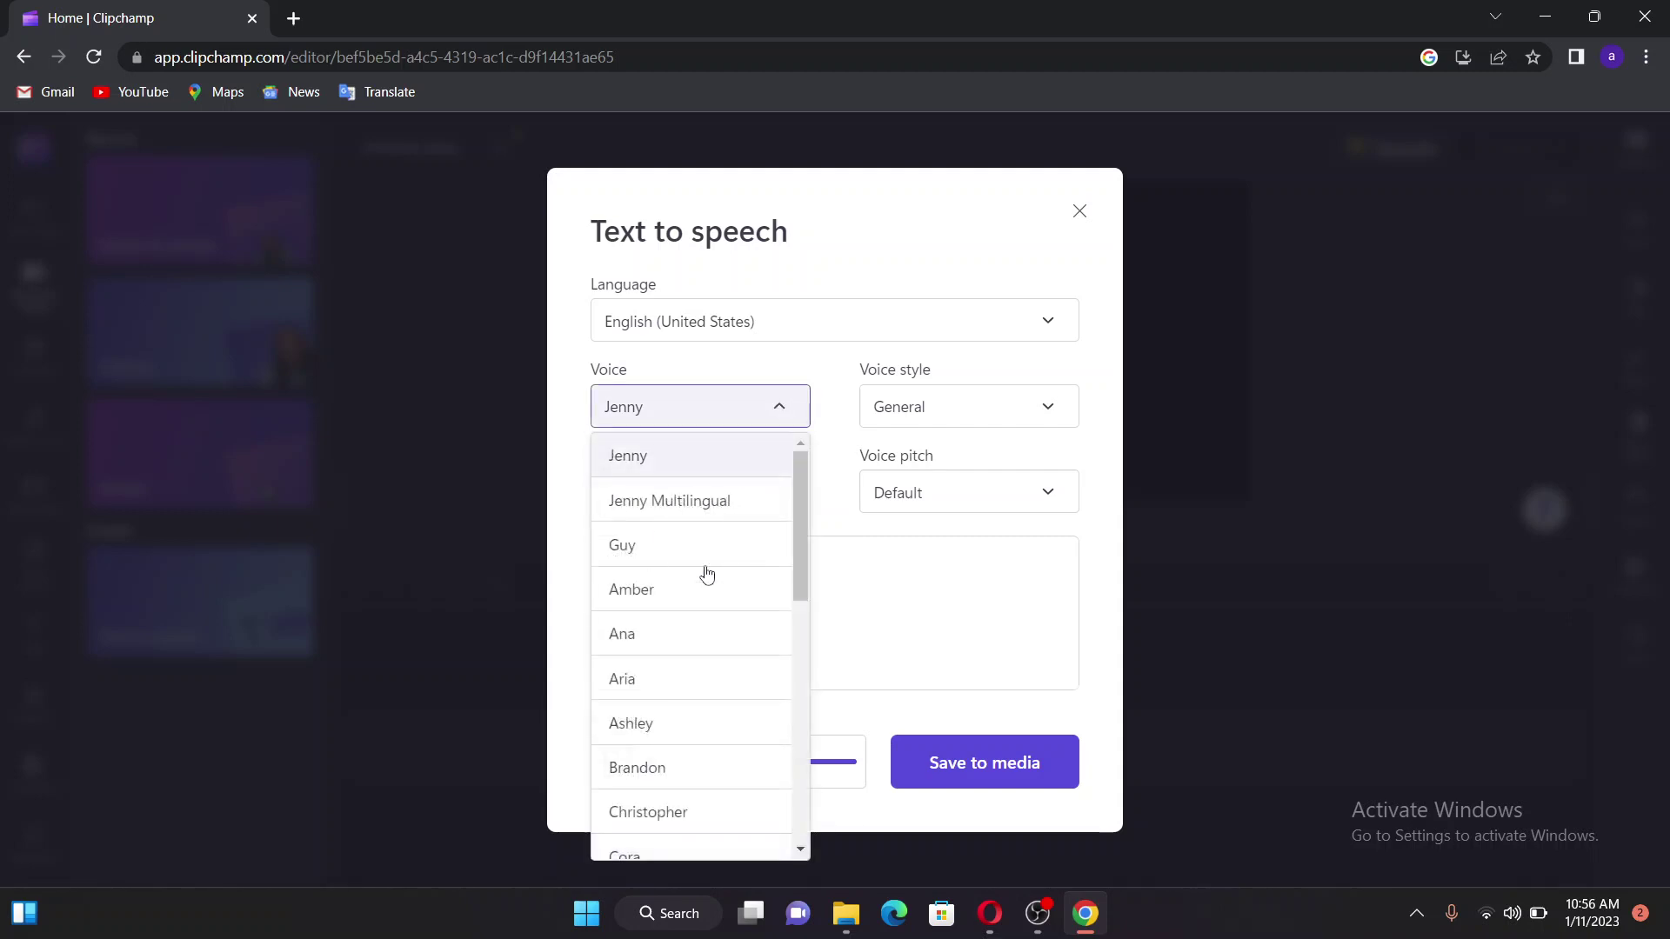
{"action": "left_click", "coordinate": [883, 607]}
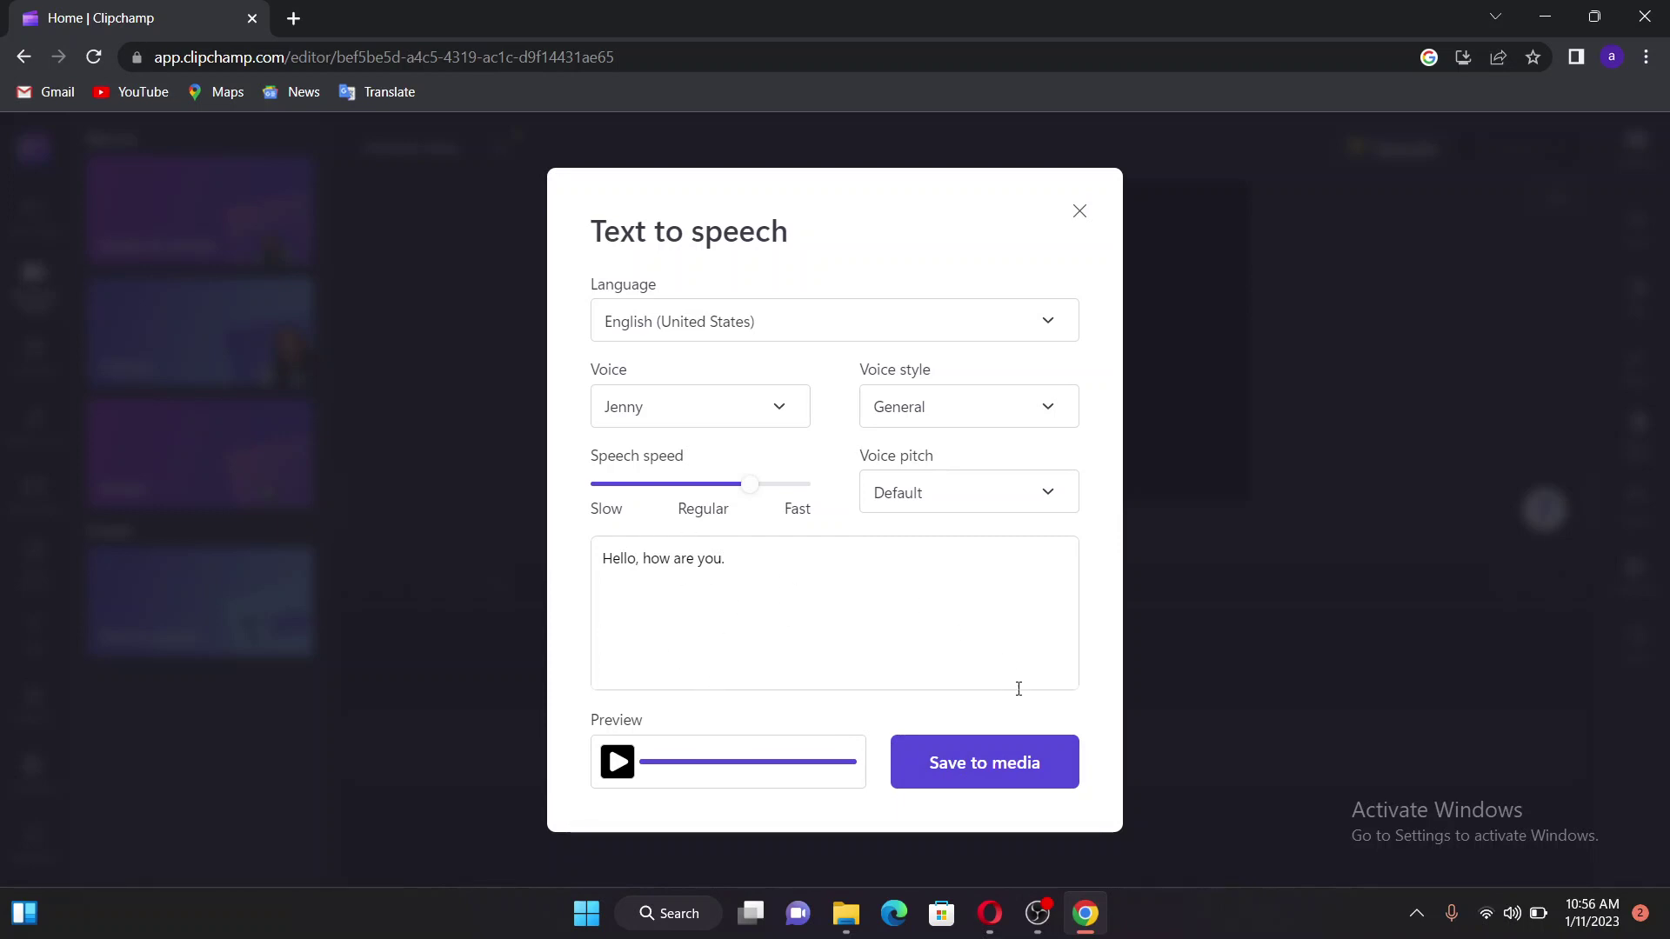
{"action": "left_click", "coordinate": [1014, 761]}
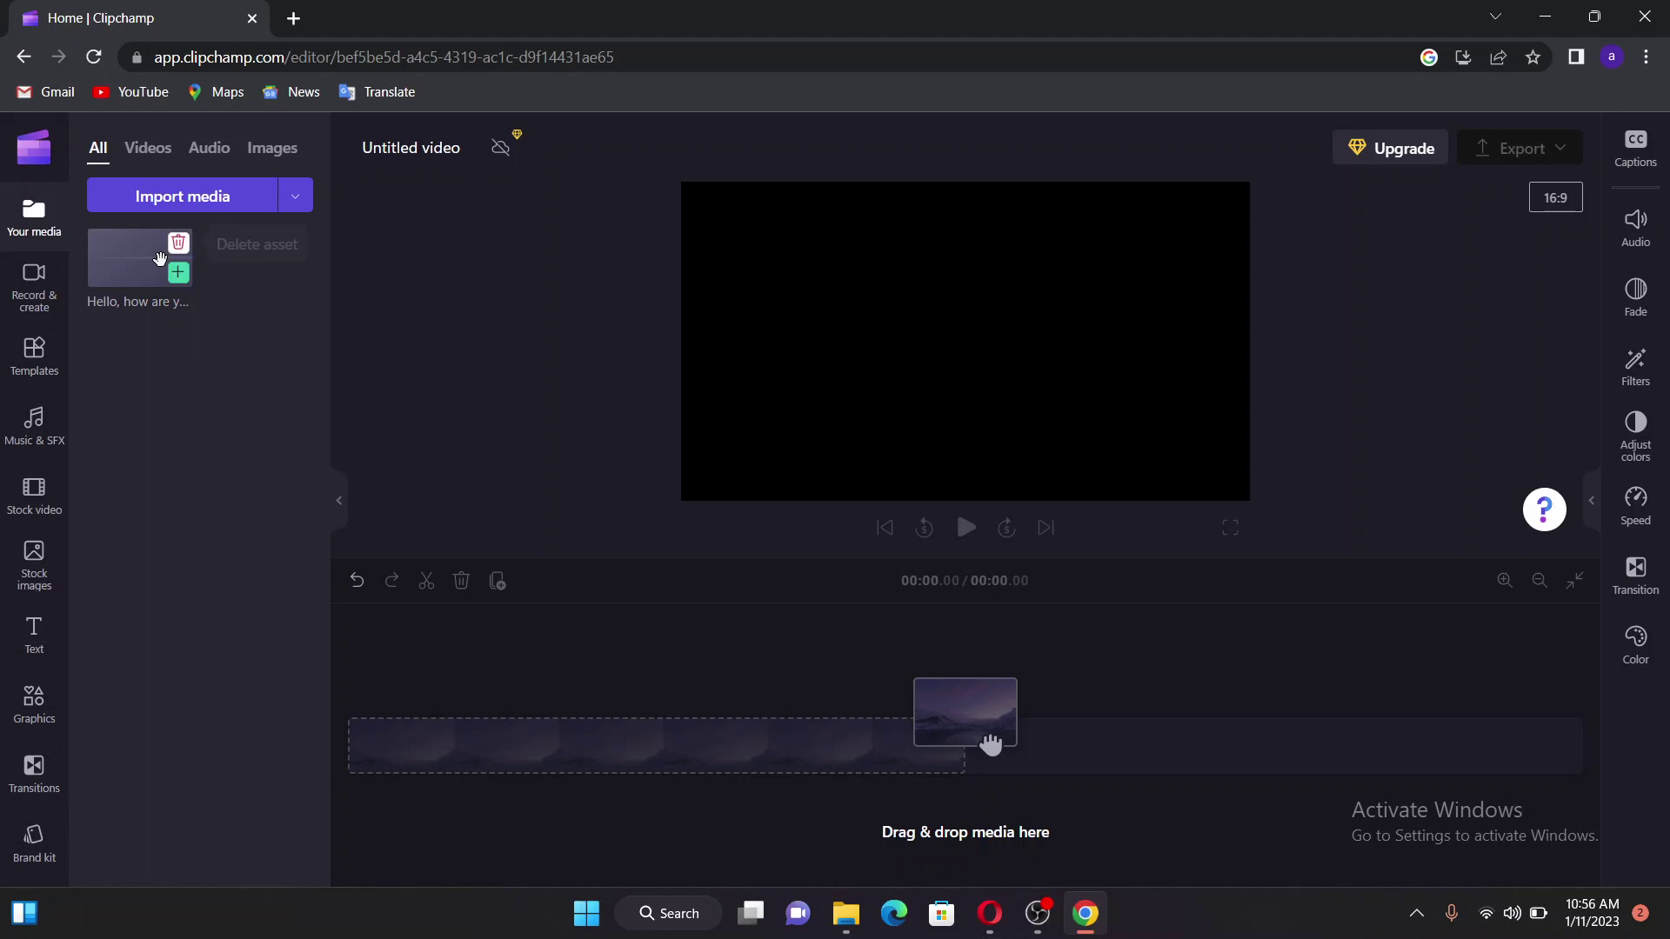
Step: Drag the 'Hello, how are you' voiceover onto the timeline and show the export quality options
{"action": "mouse_move", "coordinate": [180, 277]}
{"action": "left_click_drag", "start_coordinate": [123, 272], "coordinate": [569, 737]}
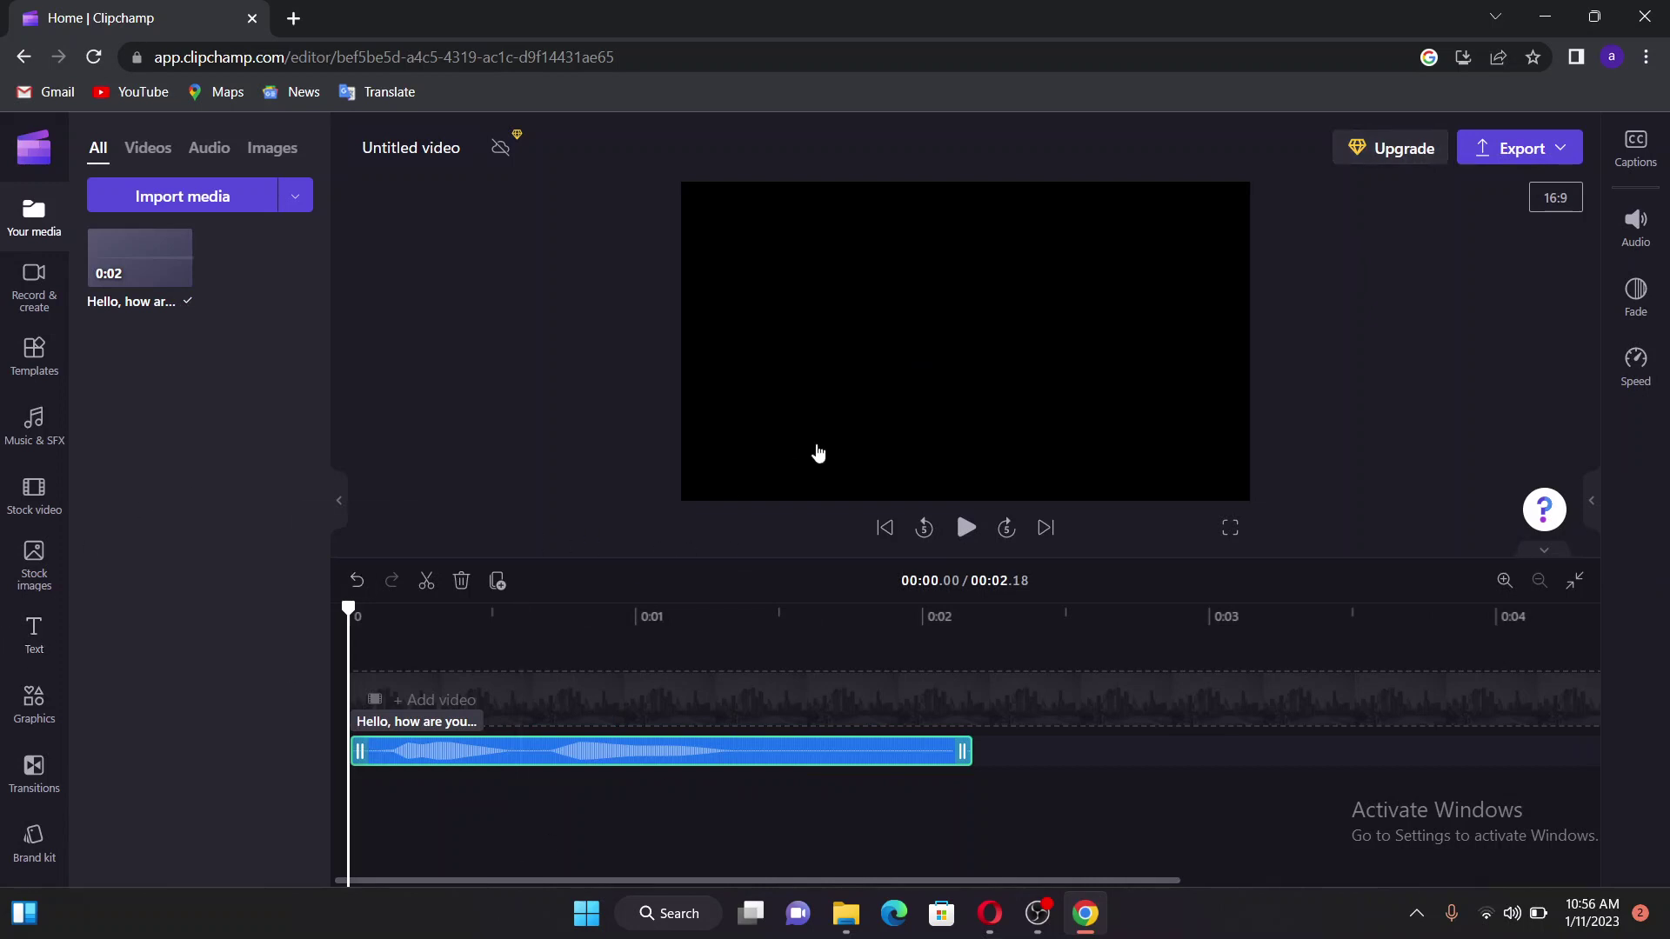
{"action": "left_click", "coordinate": [1535, 152]}
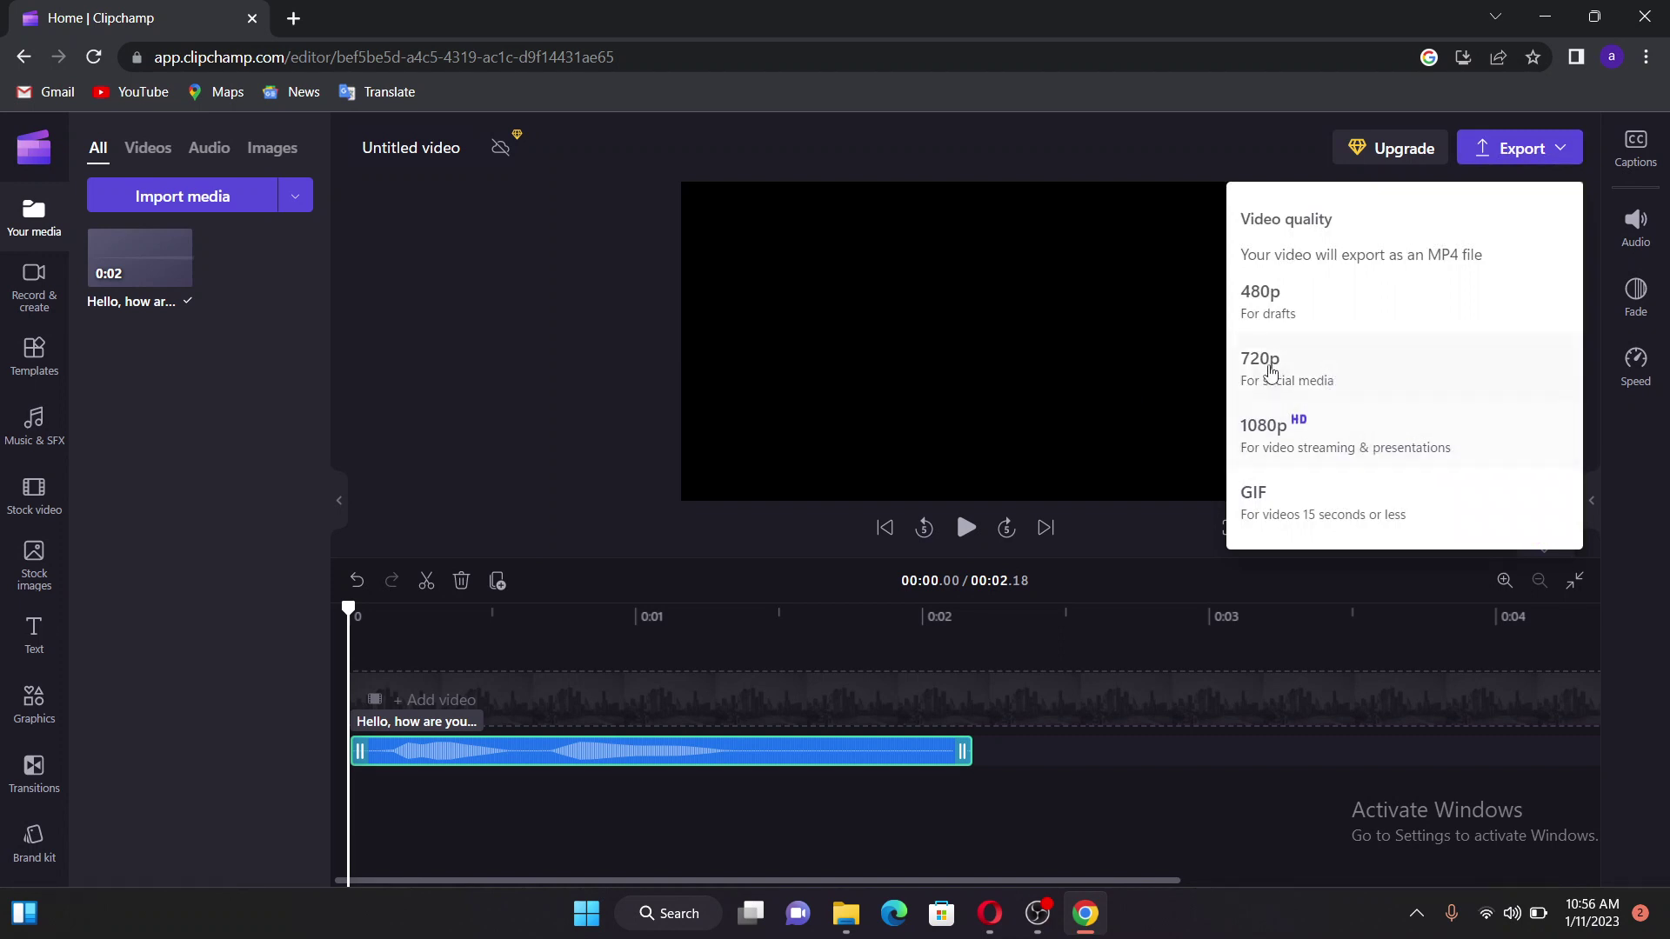
Step: Export the video at 720p and select the 'Untitled video' title text
{"action": "left_click", "coordinate": [1302, 374]}
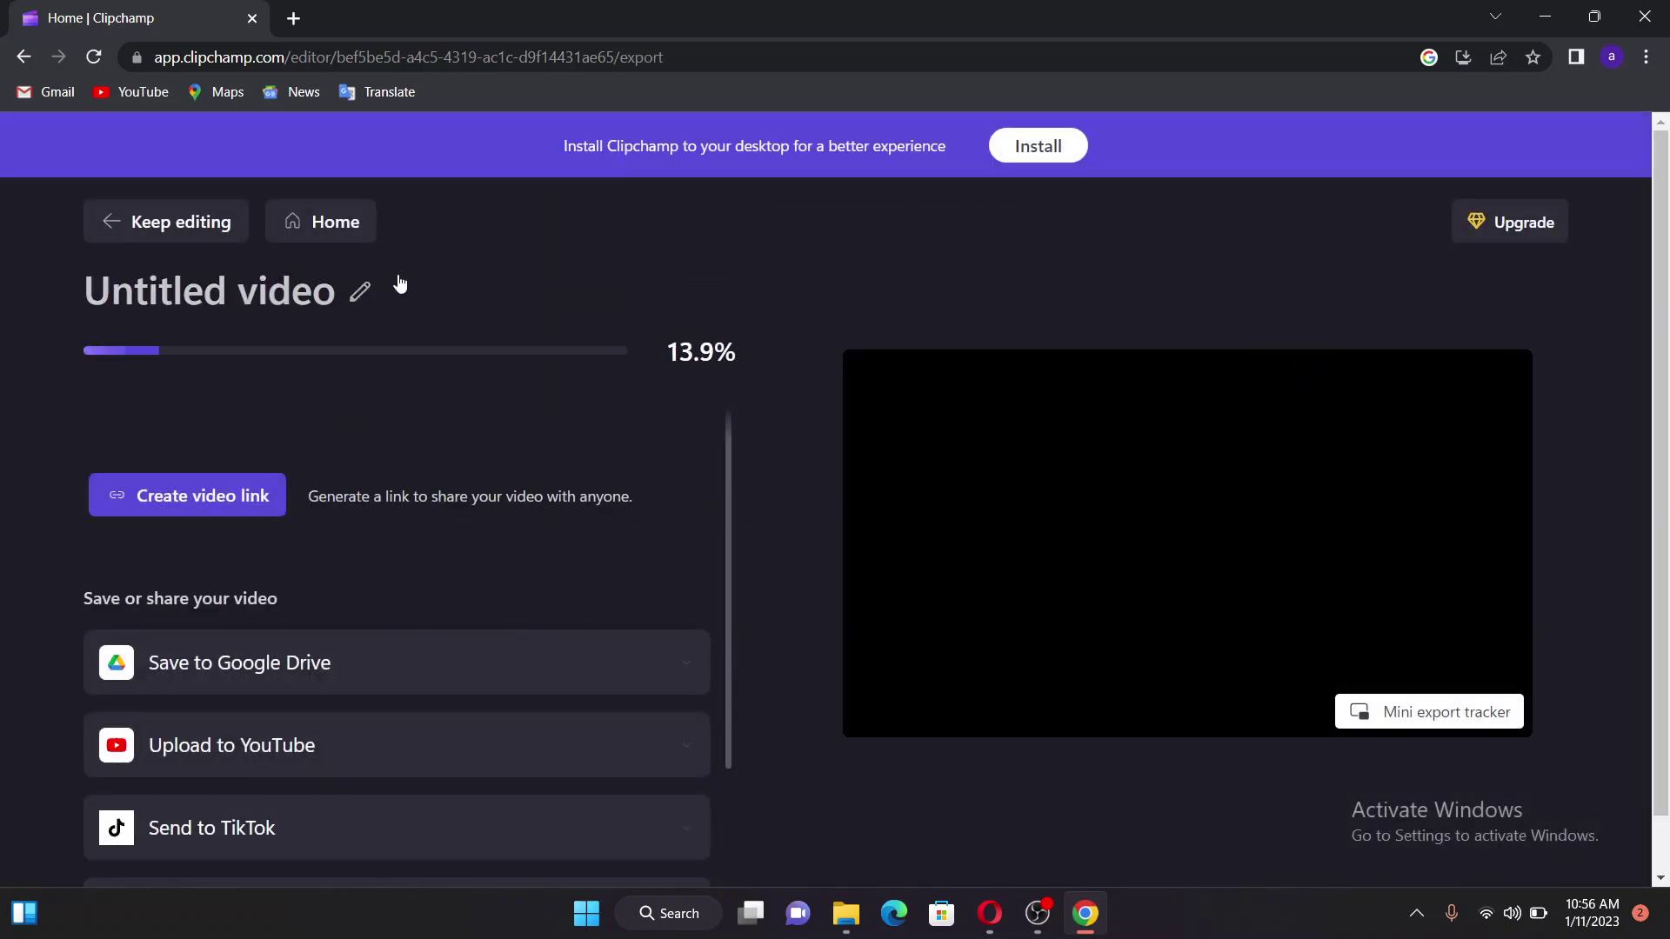
{"action": "left_click_drag", "start_coordinate": [339, 291], "coordinate": [2, 313]}
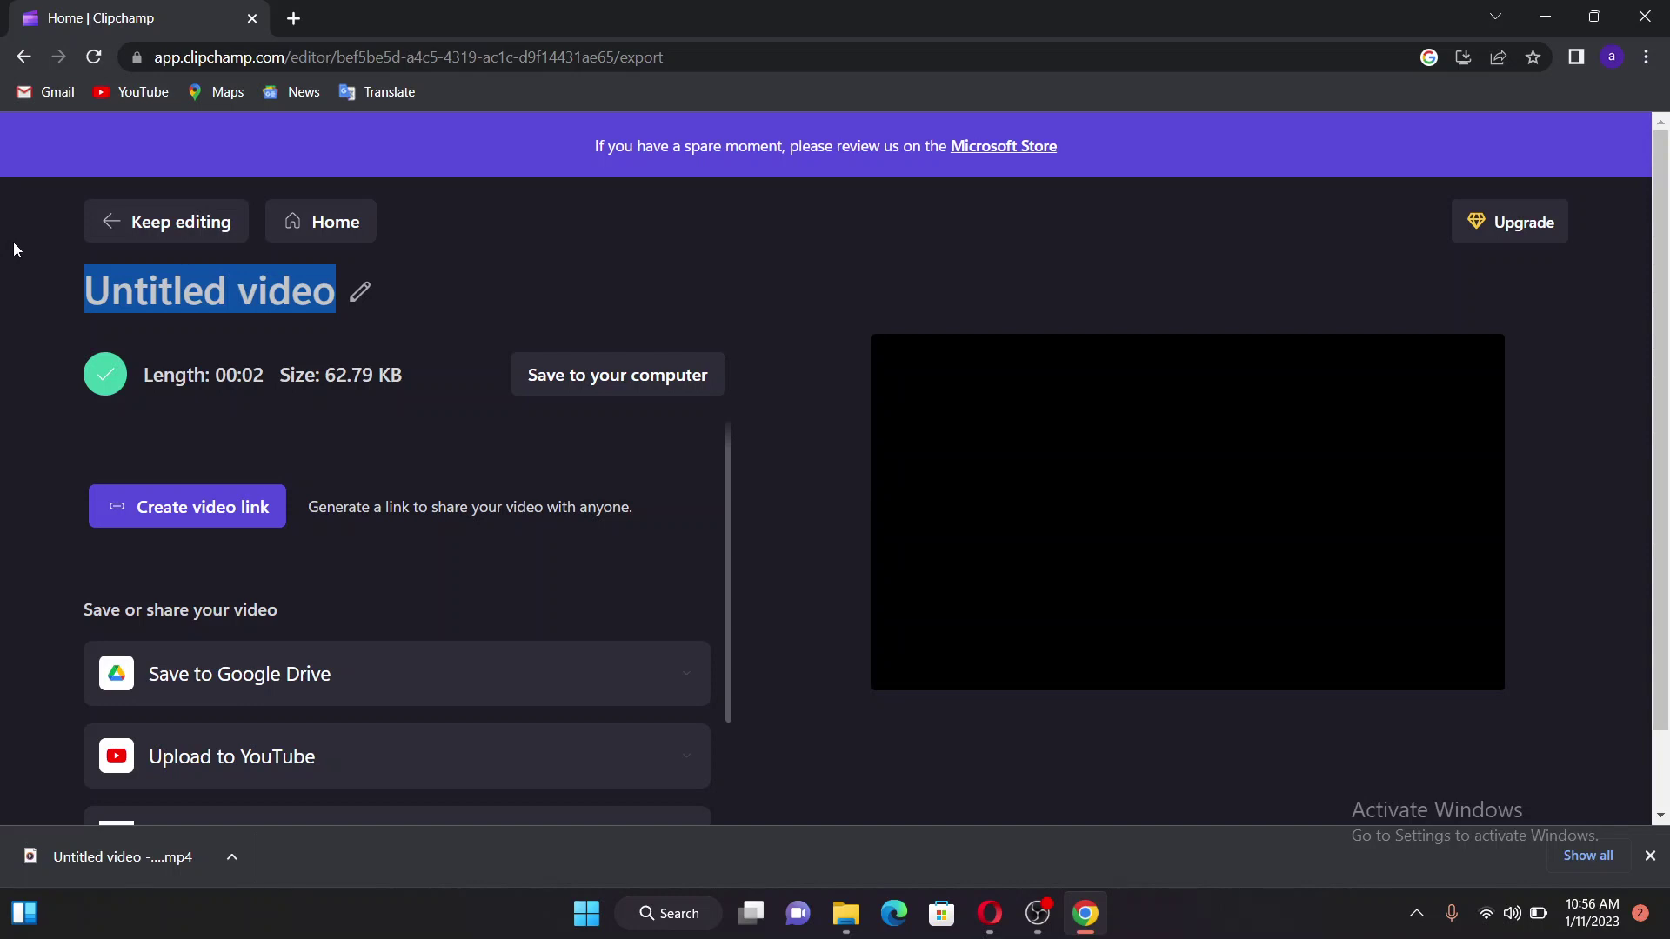
Step: Rename the video to 'how', save the MP4 to the computer, and open a new Chrome tab
{"action": "left_click", "coordinate": [386, 302]}
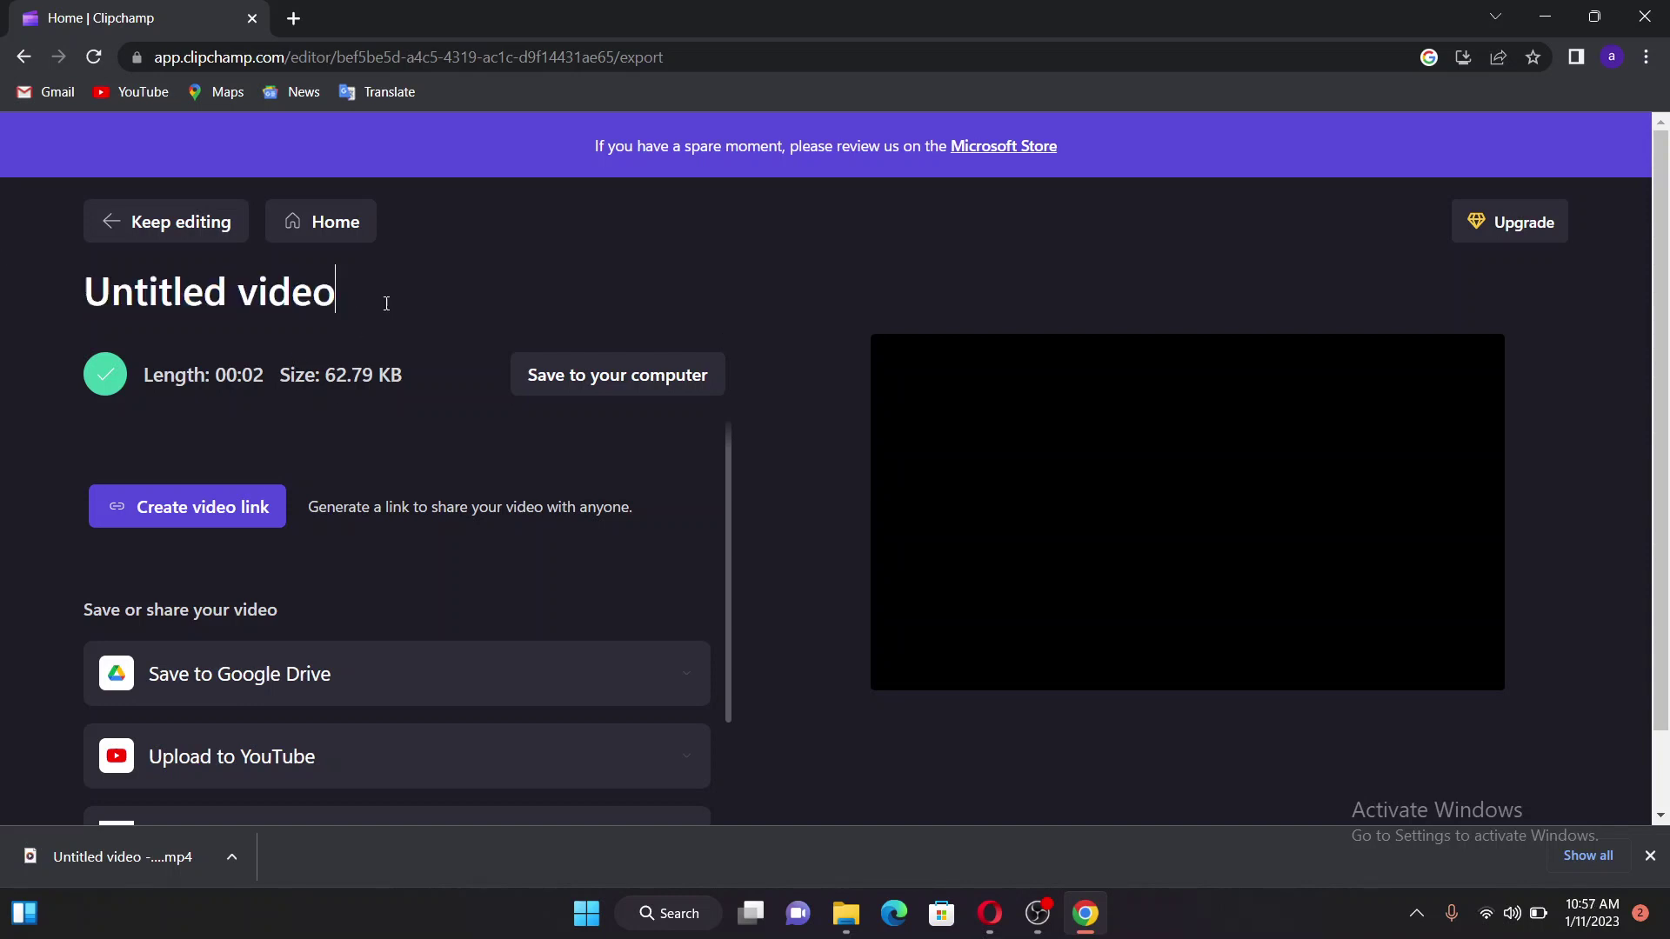
{"action": "key", "text": "BackSpace"}
{"action": "key", "text": "BackSpace"}
{"action": "key", "text": "BackSpace"}
{"action": "key", "text": "BackSpace"}
{"action": "key", "text": "BackSpace"}
{"action": "key", "text": "BackSpace"}
{"action": "key", "text": "BackSpace"}
{"action": "key", "text": "BackSpace"}
{"action": "key", "text": "BackSpace"}
{"action": "key", "text": "BackSpace"}
{"action": "key", "text": "BackSpace"}
{"action": "key", "text": "BackSpace"}
{"action": "key", "text": "BackSpace"}
{"action": "key", "text": "BackSpace"}
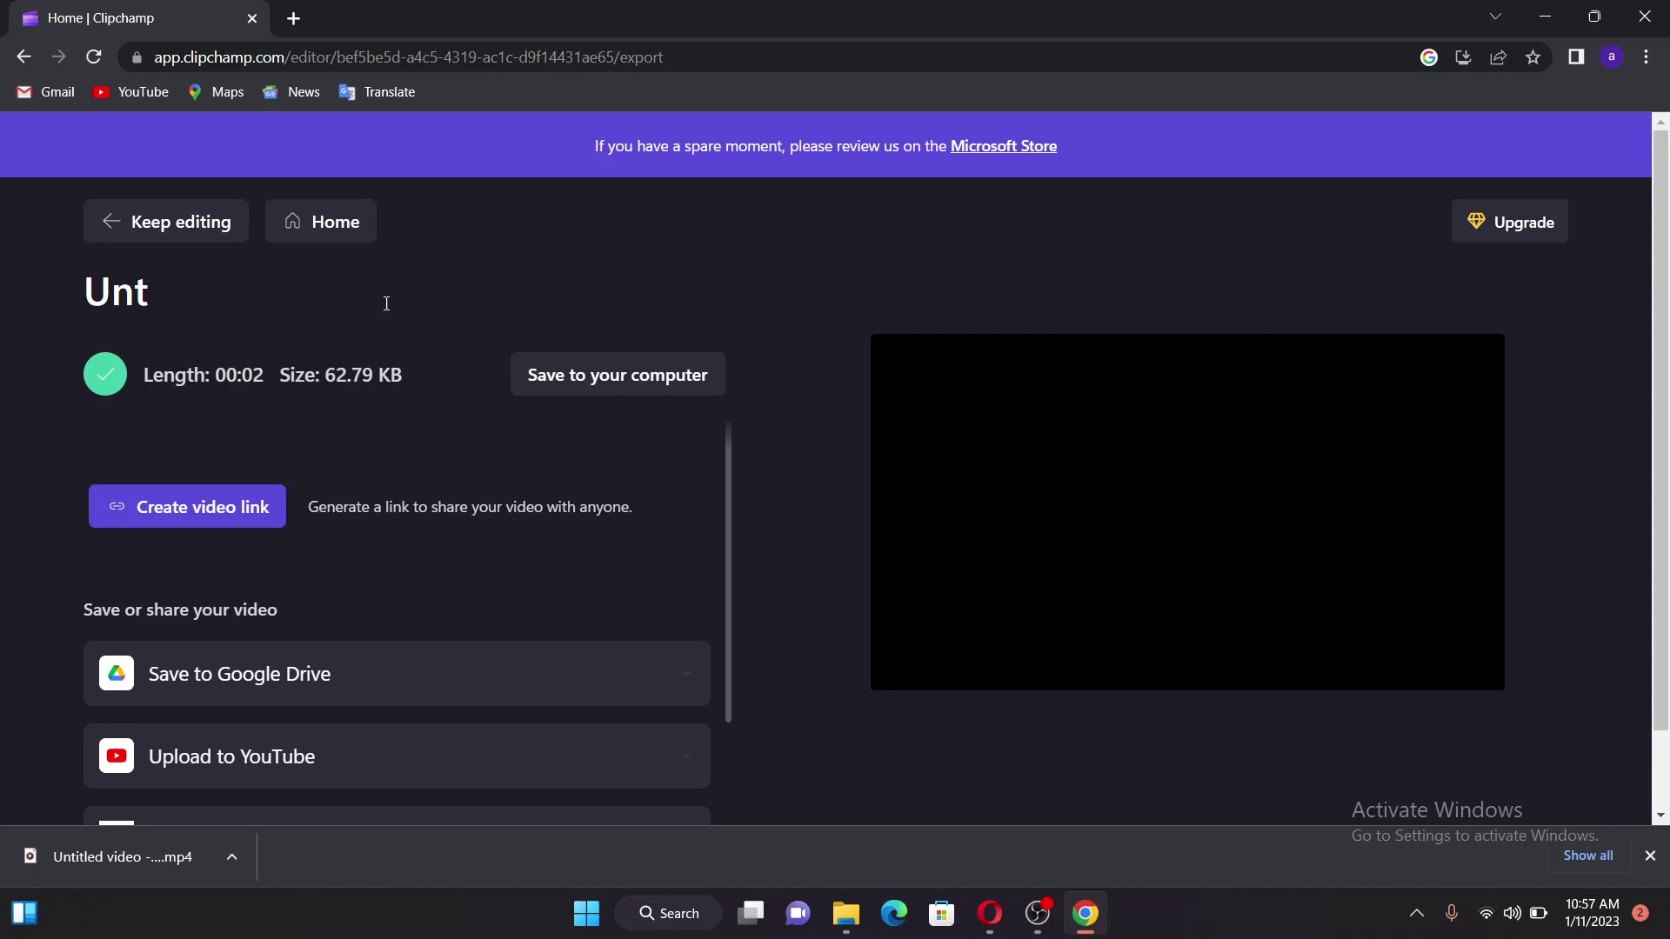
{"action": "type", "text": "how"}
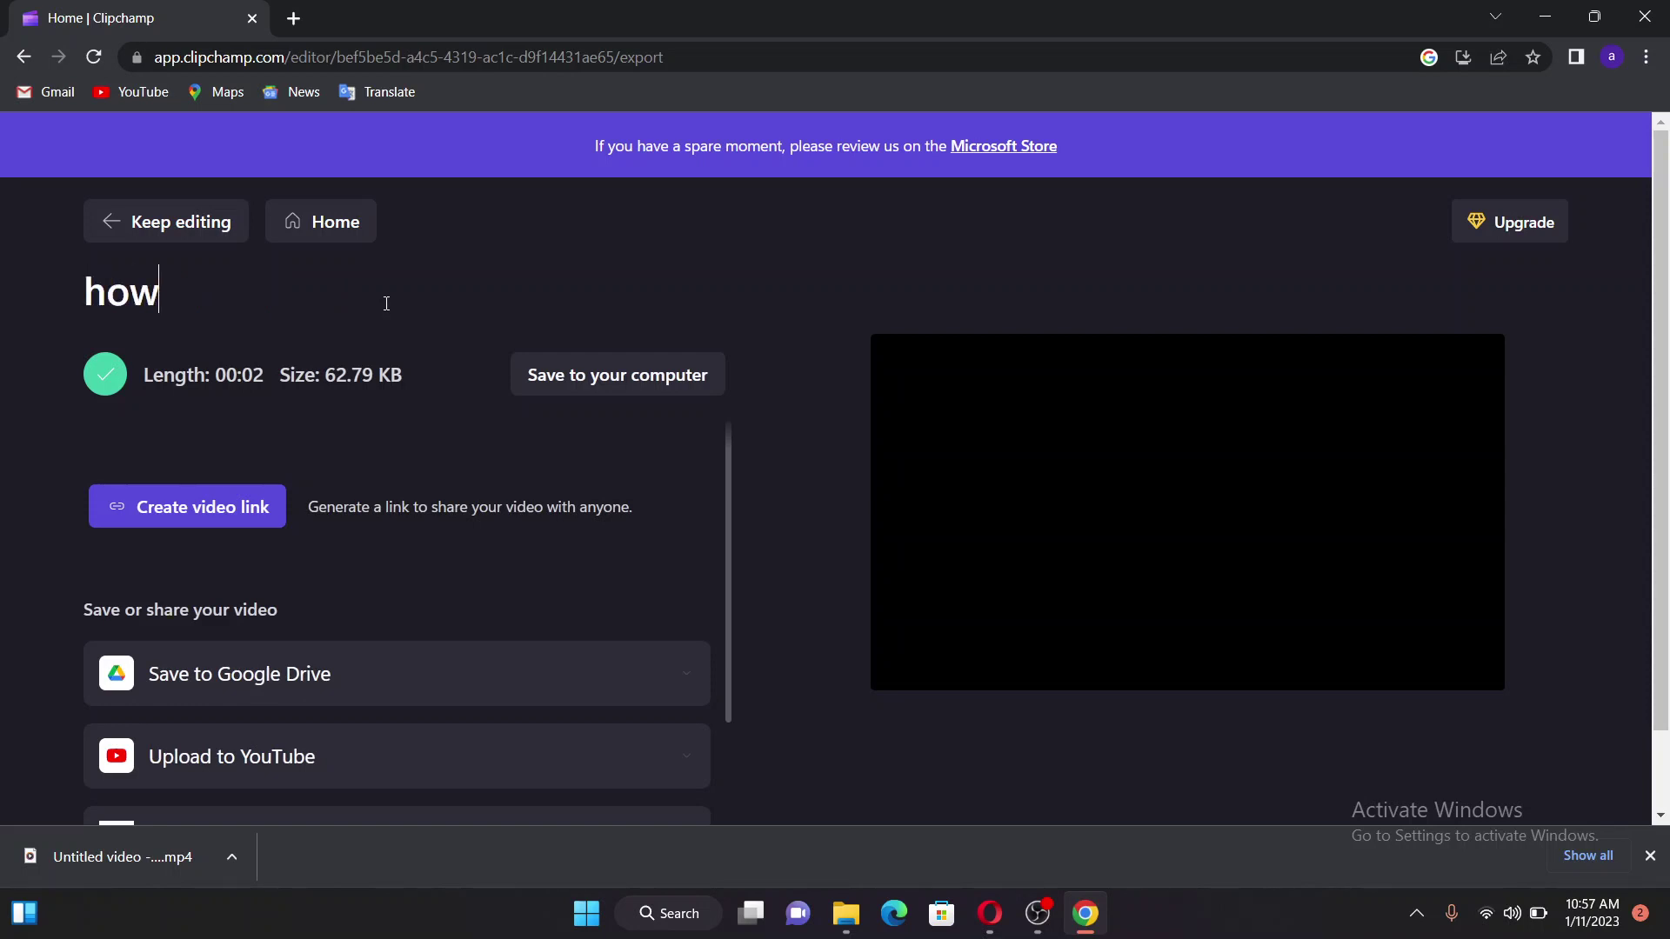
{"action": "left_click", "coordinate": [679, 374]}
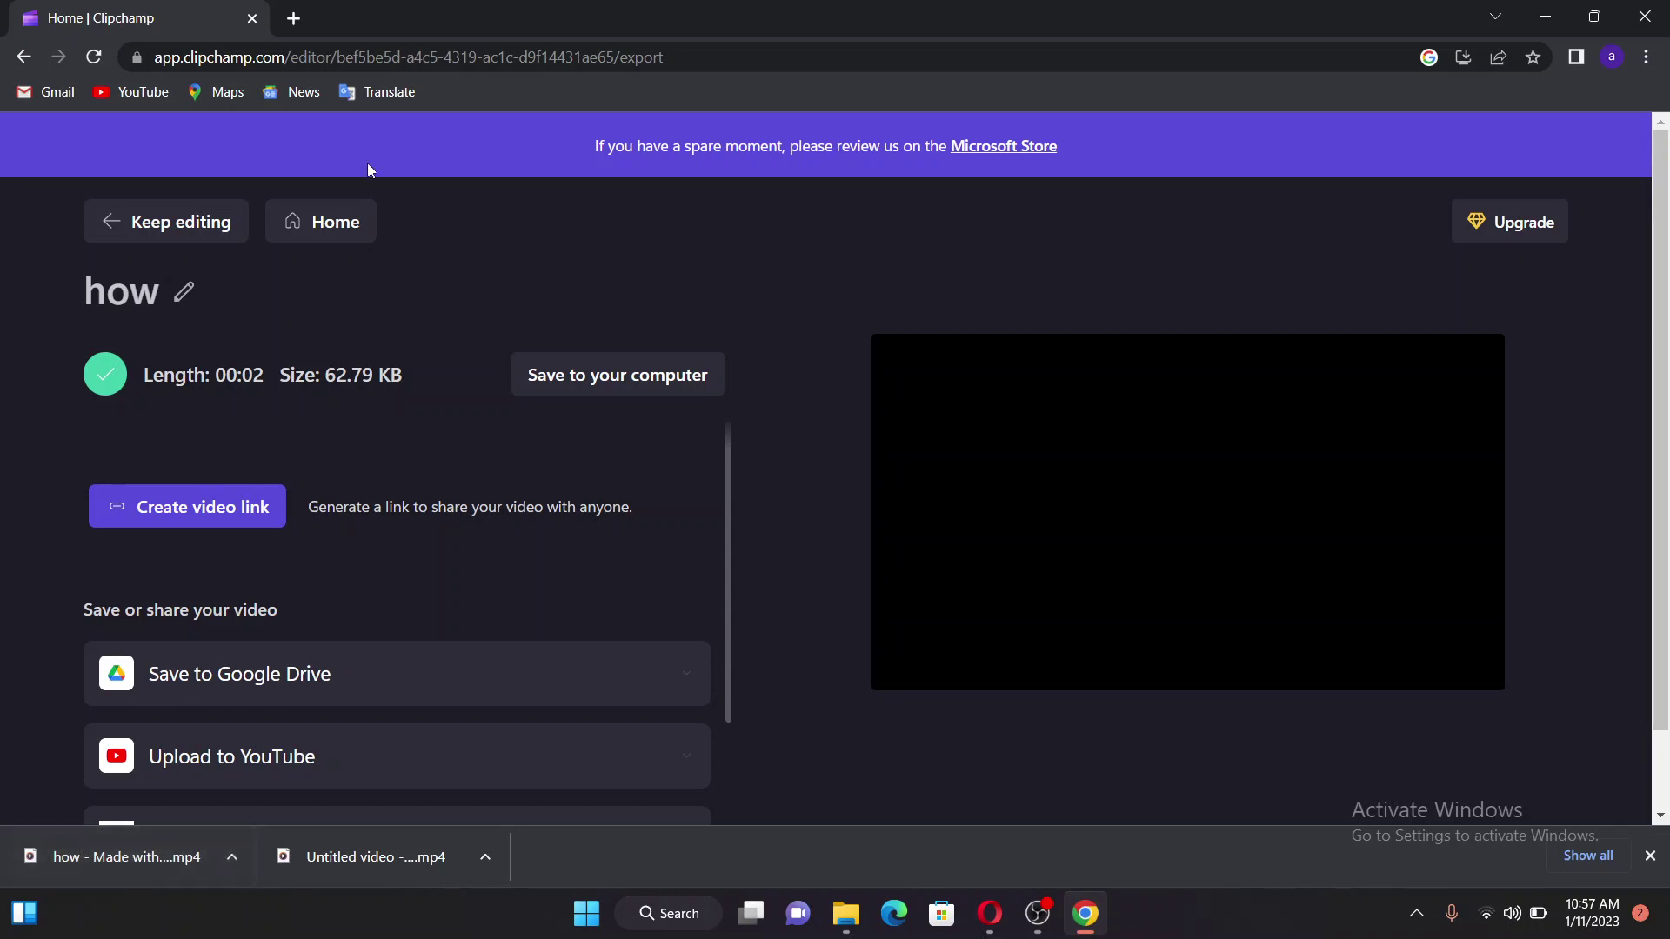
{"action": "left_click", "coordinate": [290, 17]}
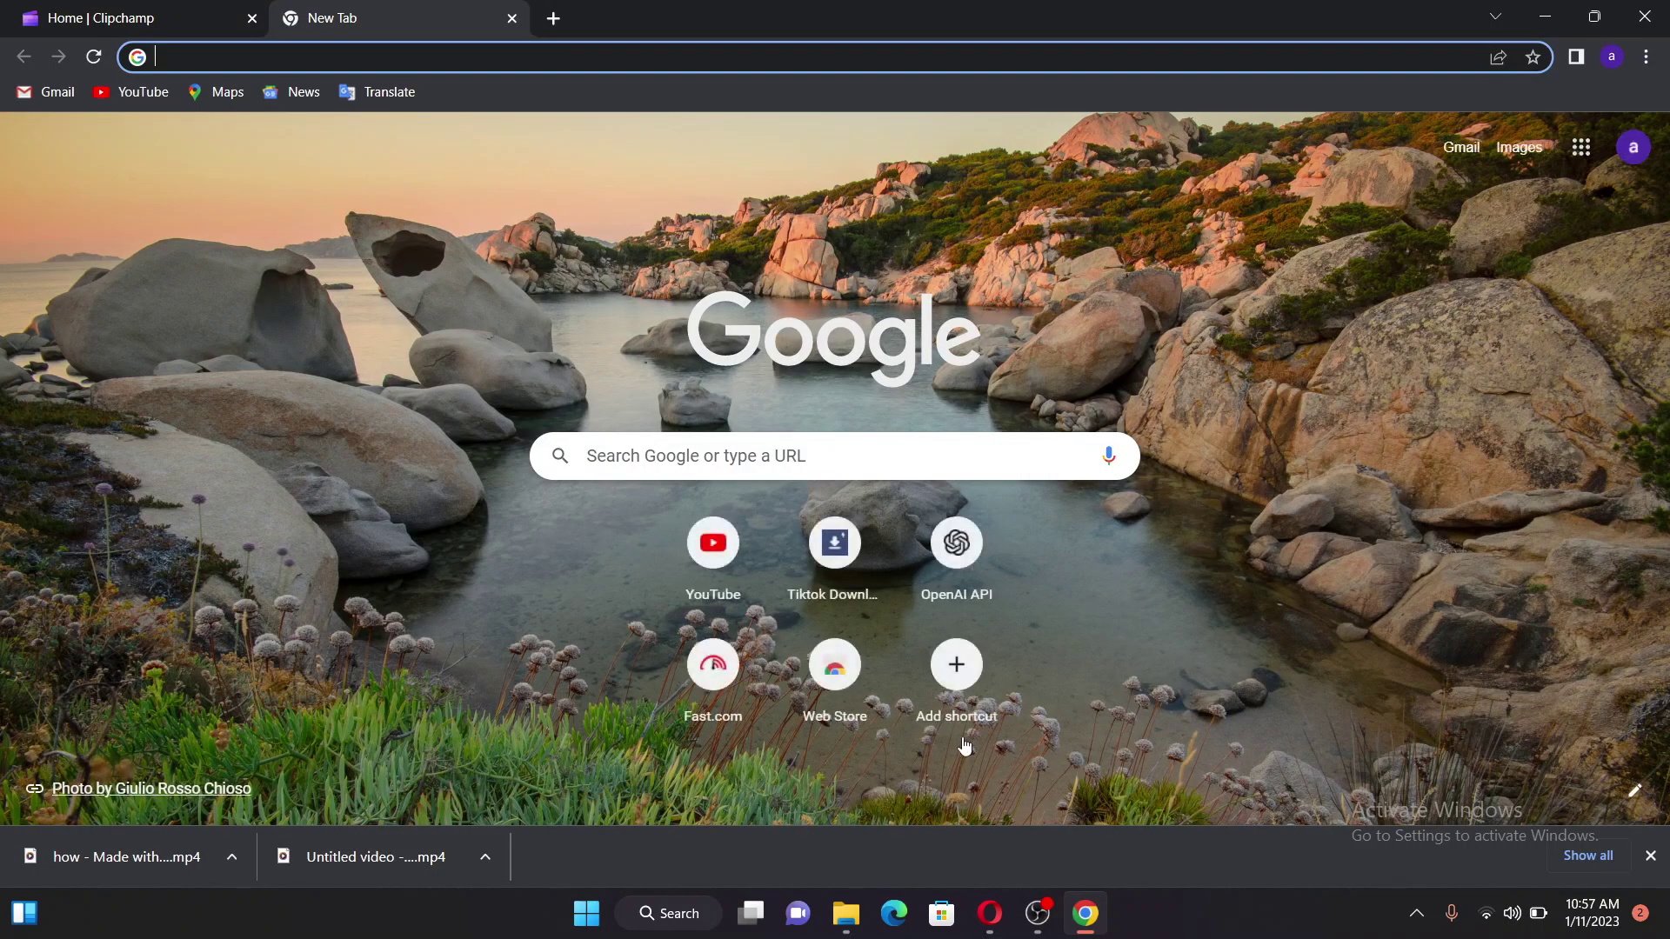
Step: Google 'cloudconvert' from the autocomplete suggestion and open the CloudConvert File Converter homepage
{"action": "left_click", "coordinate": [680, 454]}
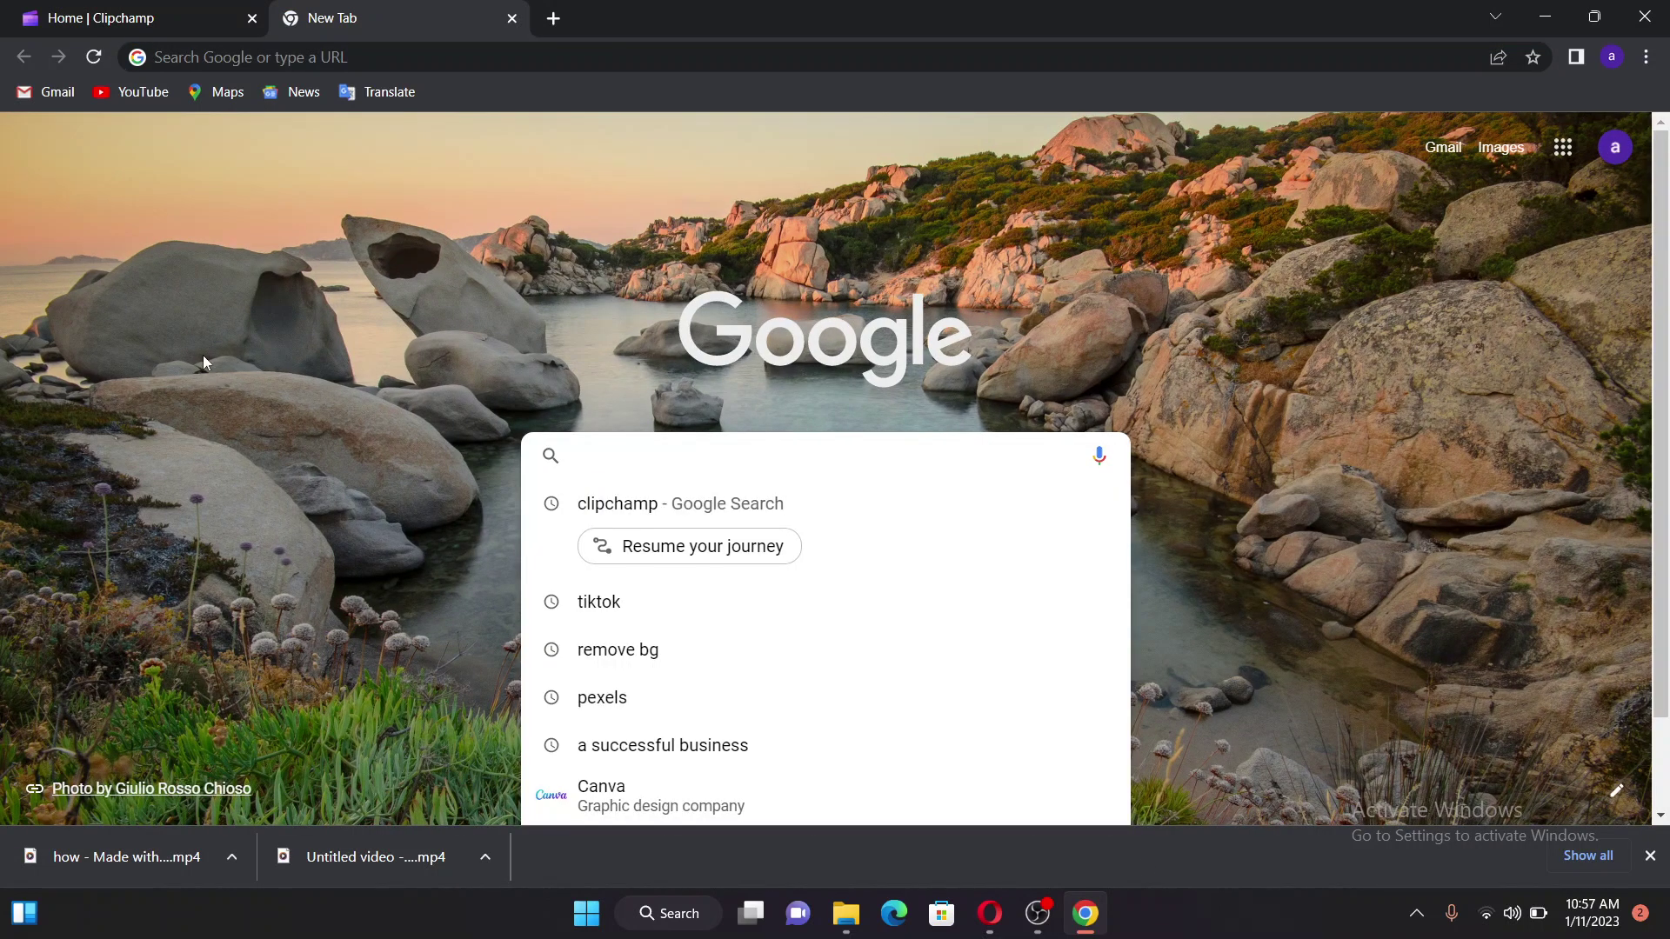
{"action": "type", "text": "cloudconvert"}
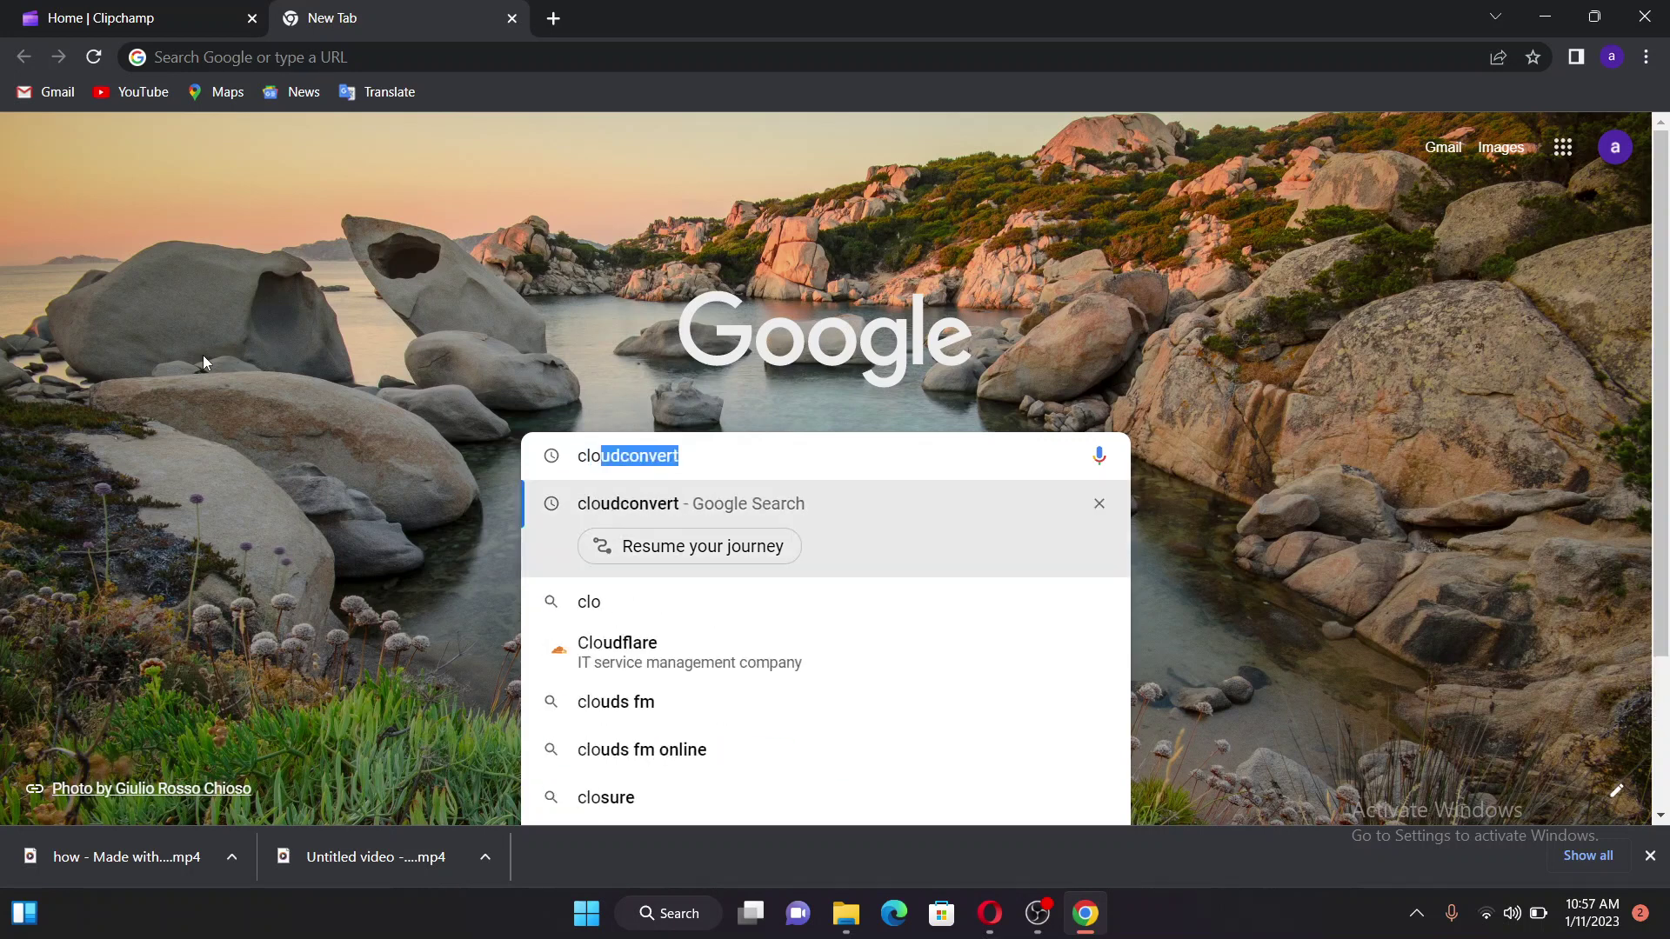
{"action": "key", "text": "Right"}
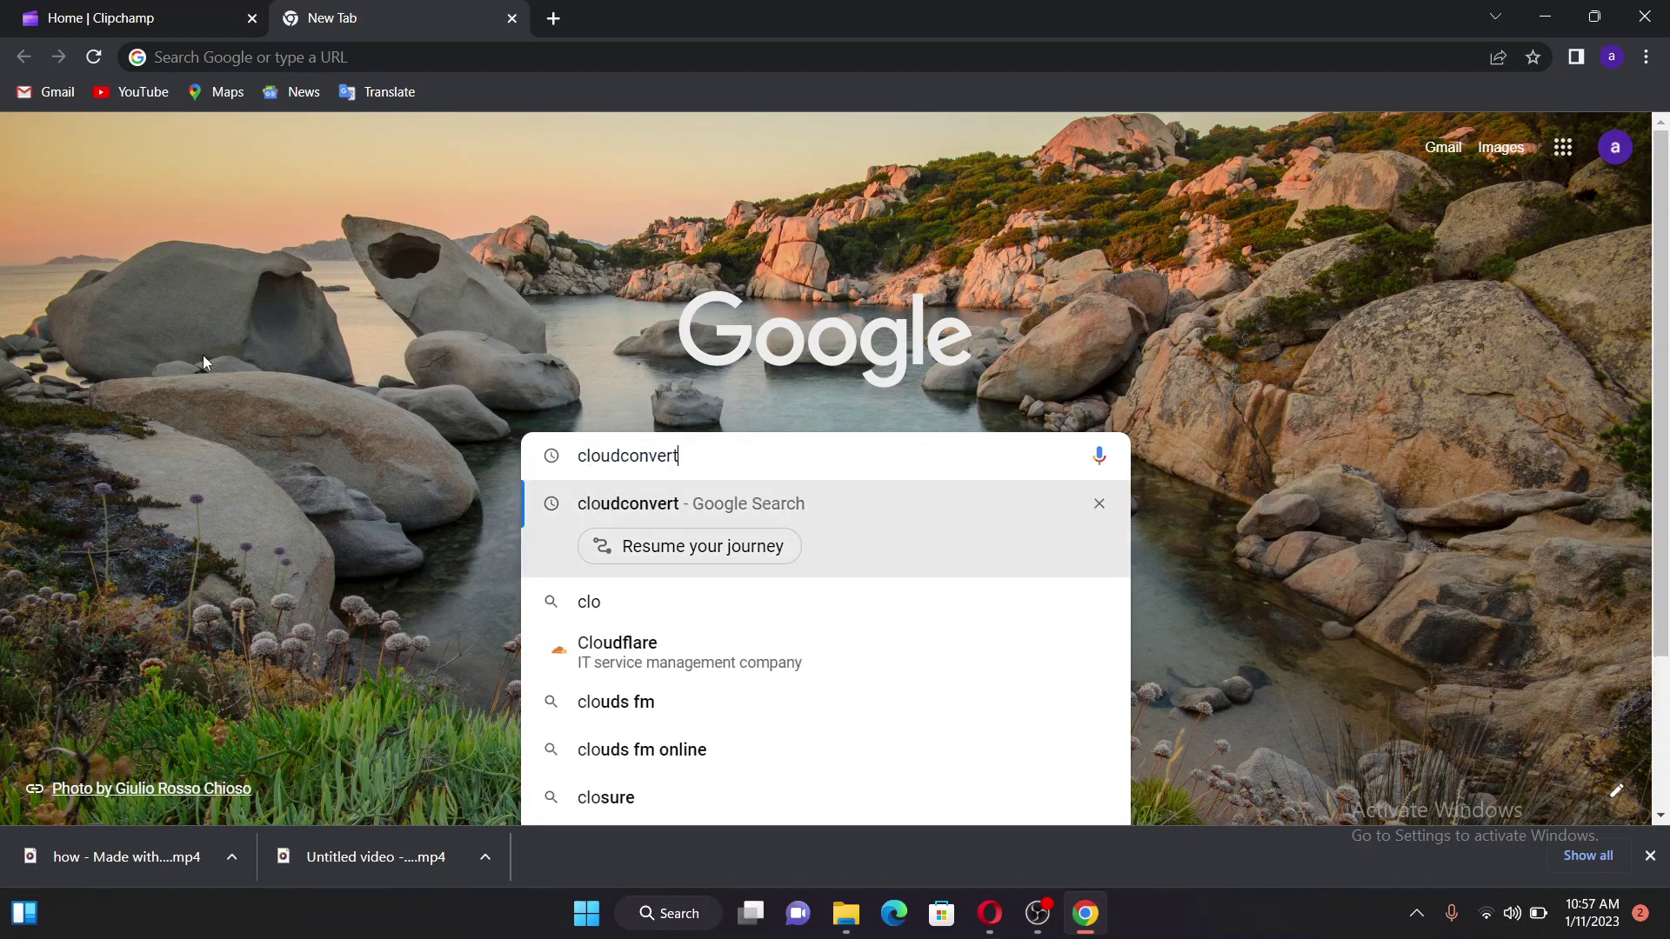
{"action": "key", "text": "Return"}
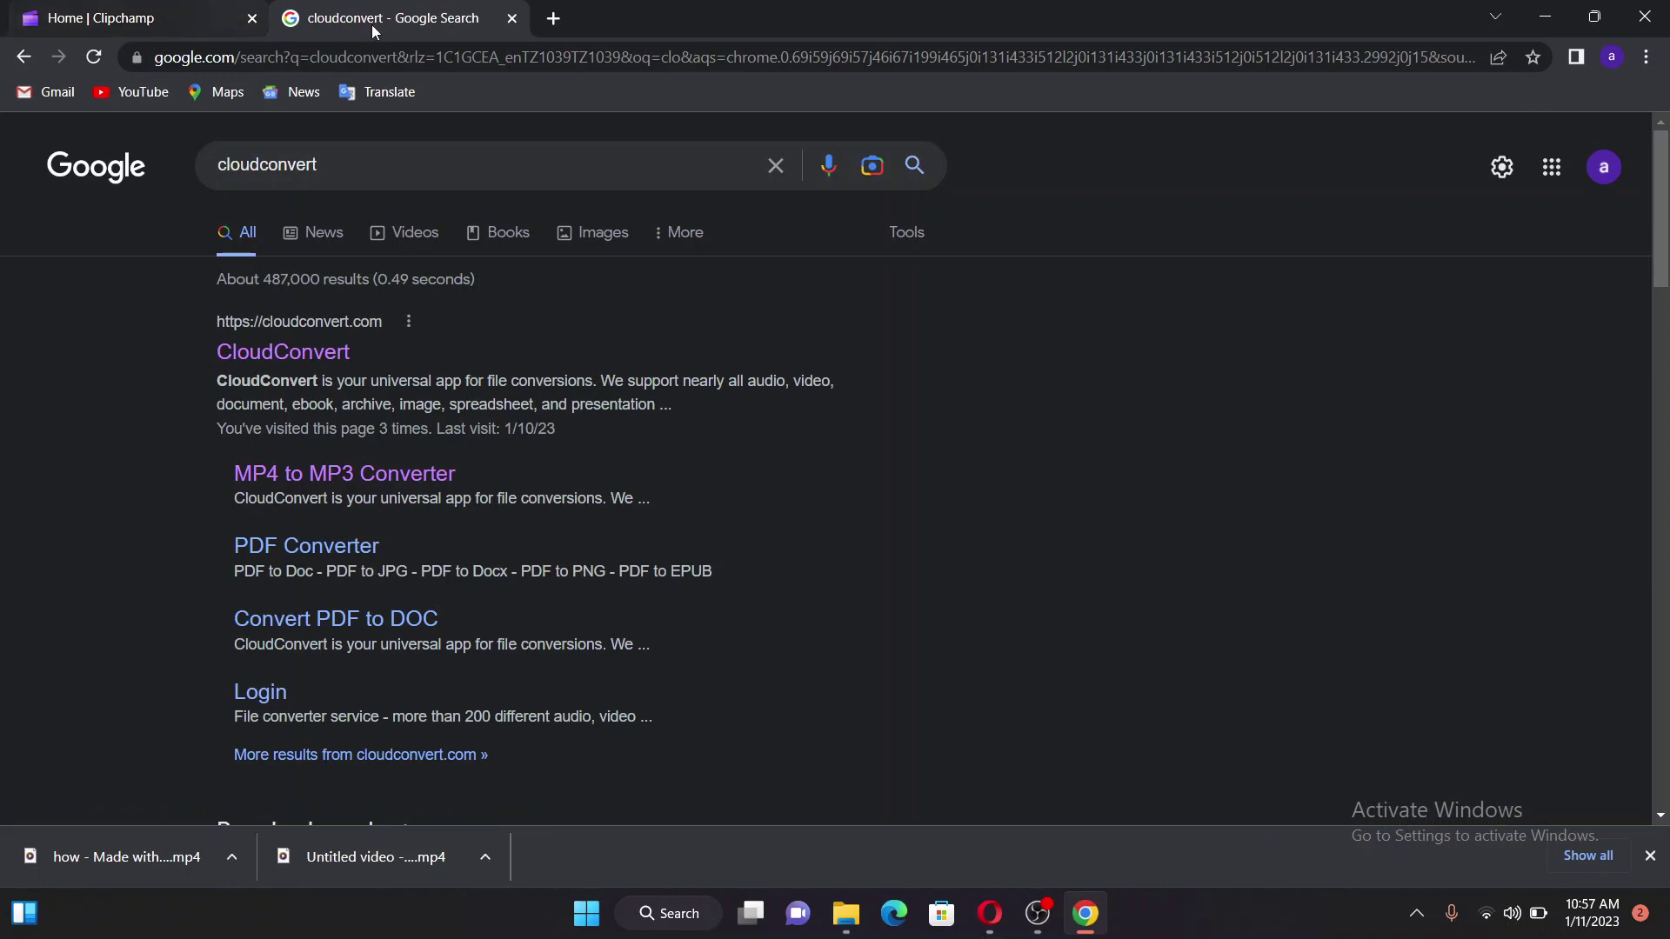
{"action": "left_click", "coordinate": [302, 360]}
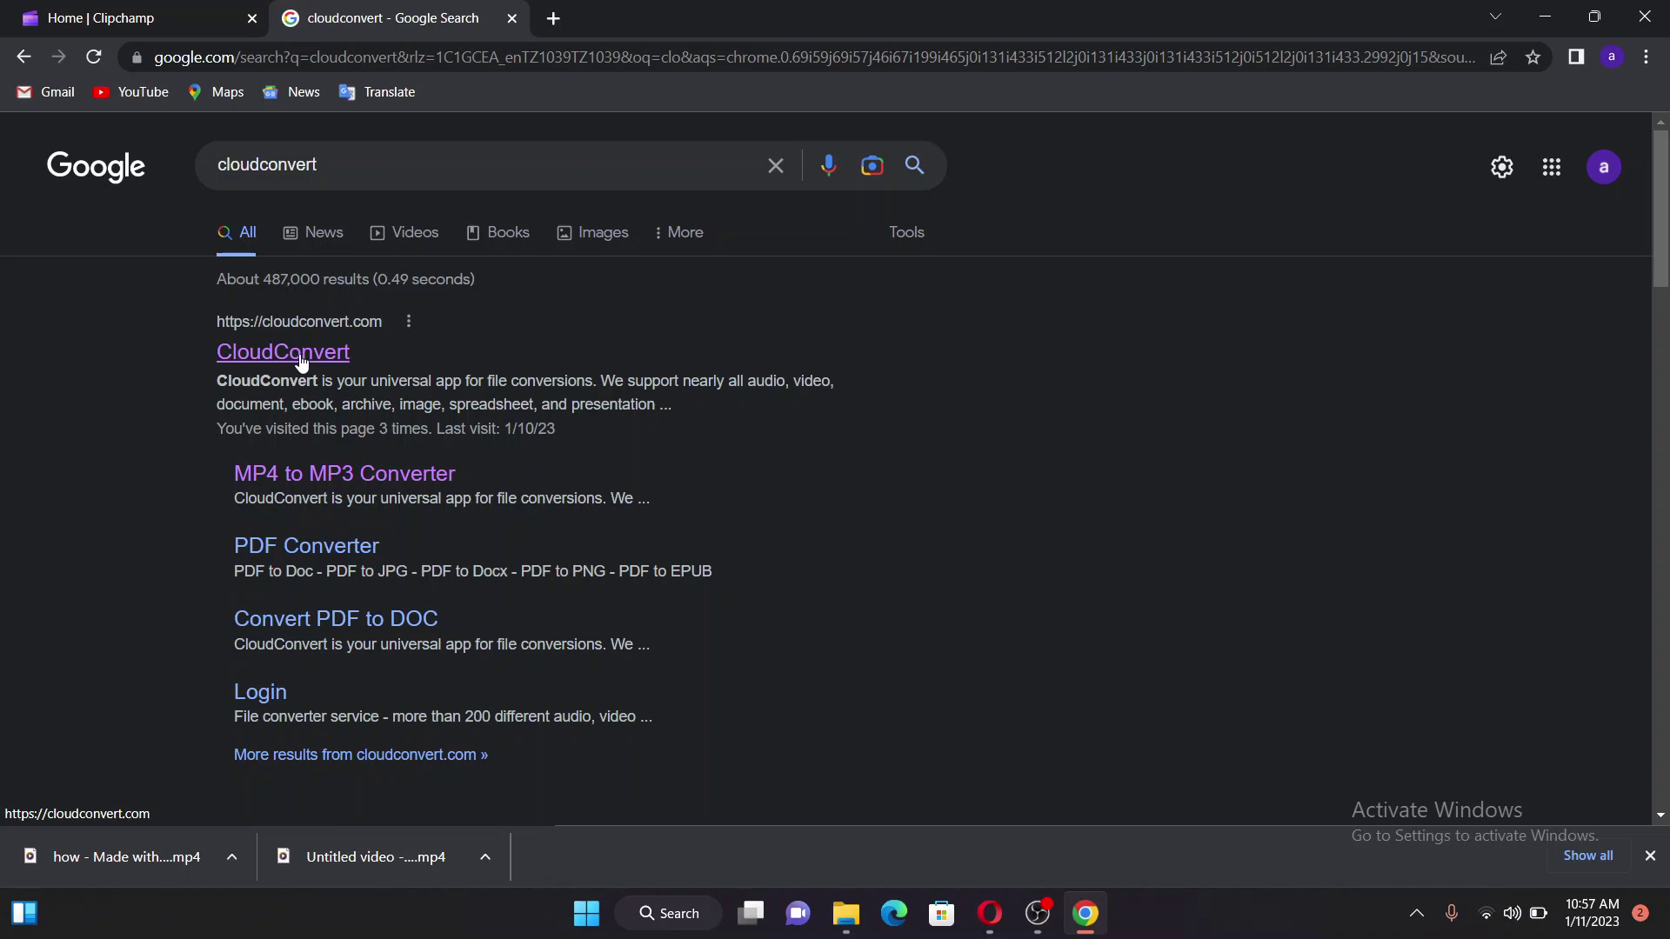
{"action": "left_click", "coordinate": [301, 356]}
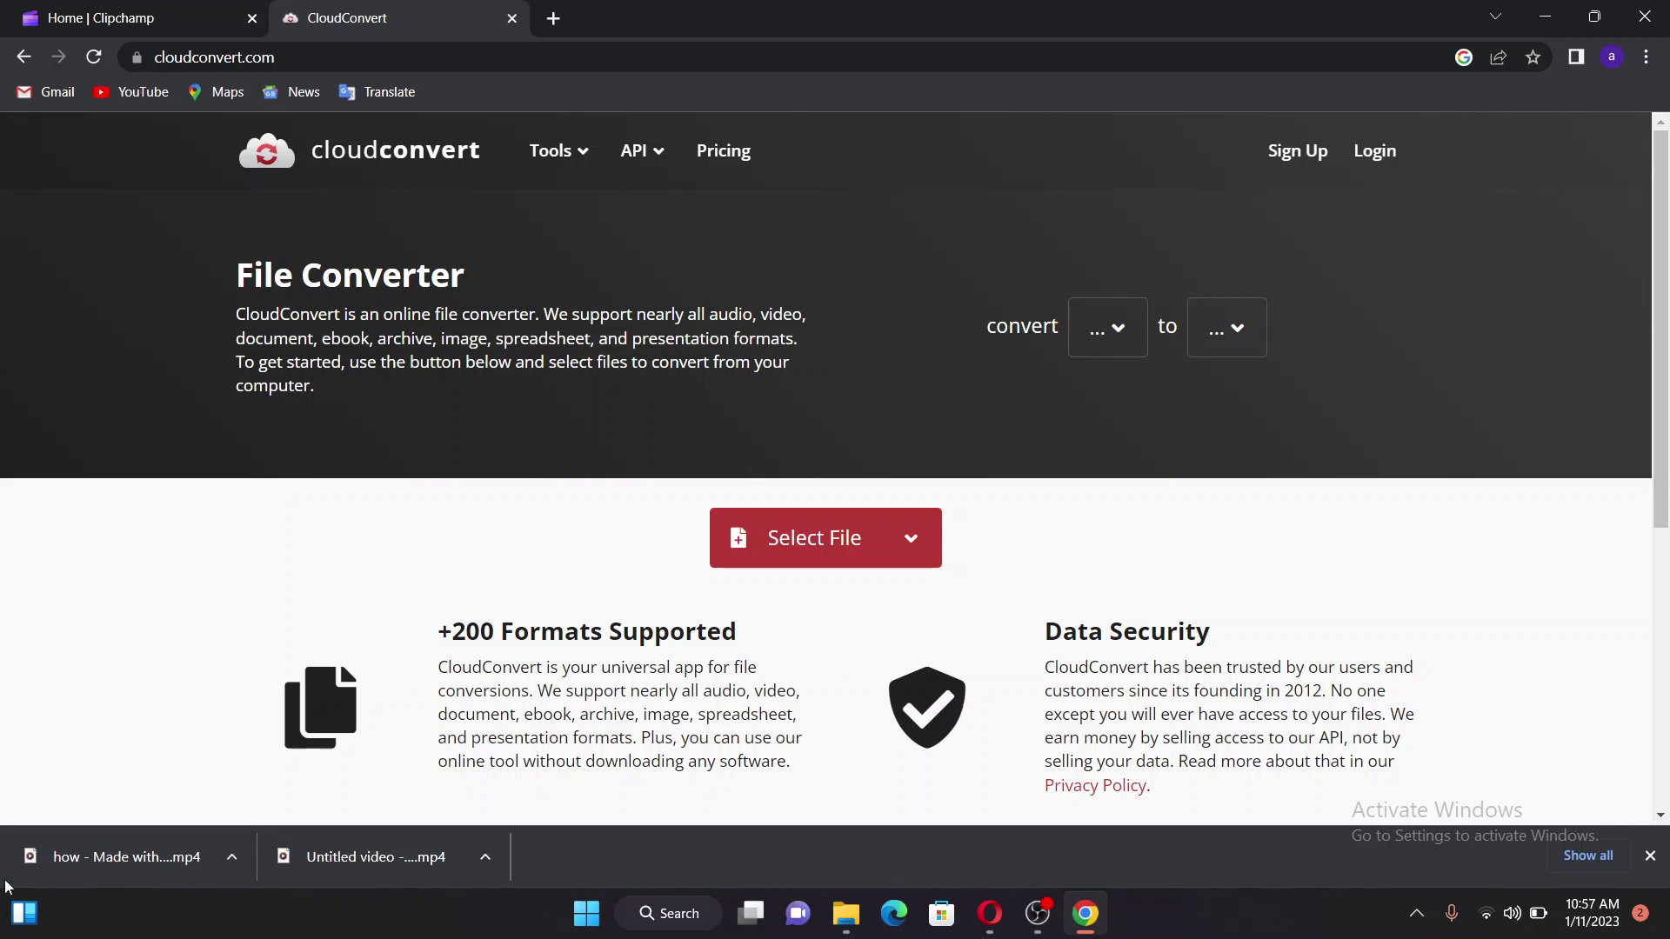
Step: Upload 'how - Made with Clipchamp.mp4' to CloudConvert and set the output format to MP3
{"action": "left_click_drag", "start_coordinate": [144, 883], "coordinate": [795, 537]}
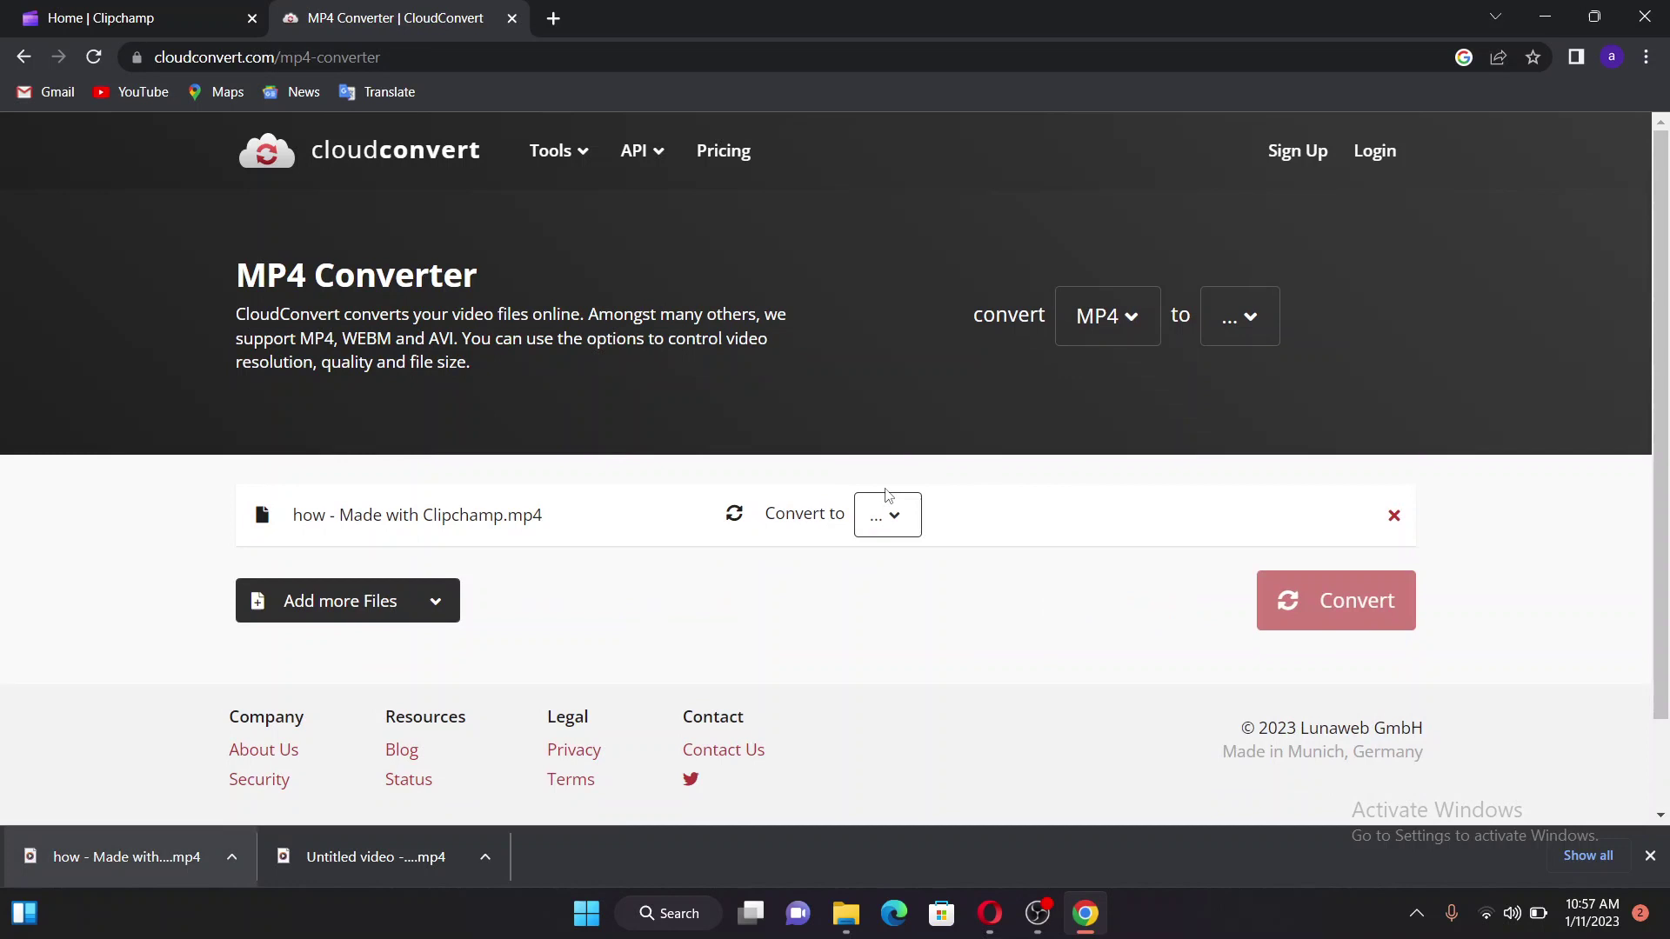
{"action": "left_click", "coordinate": [885, 514]}
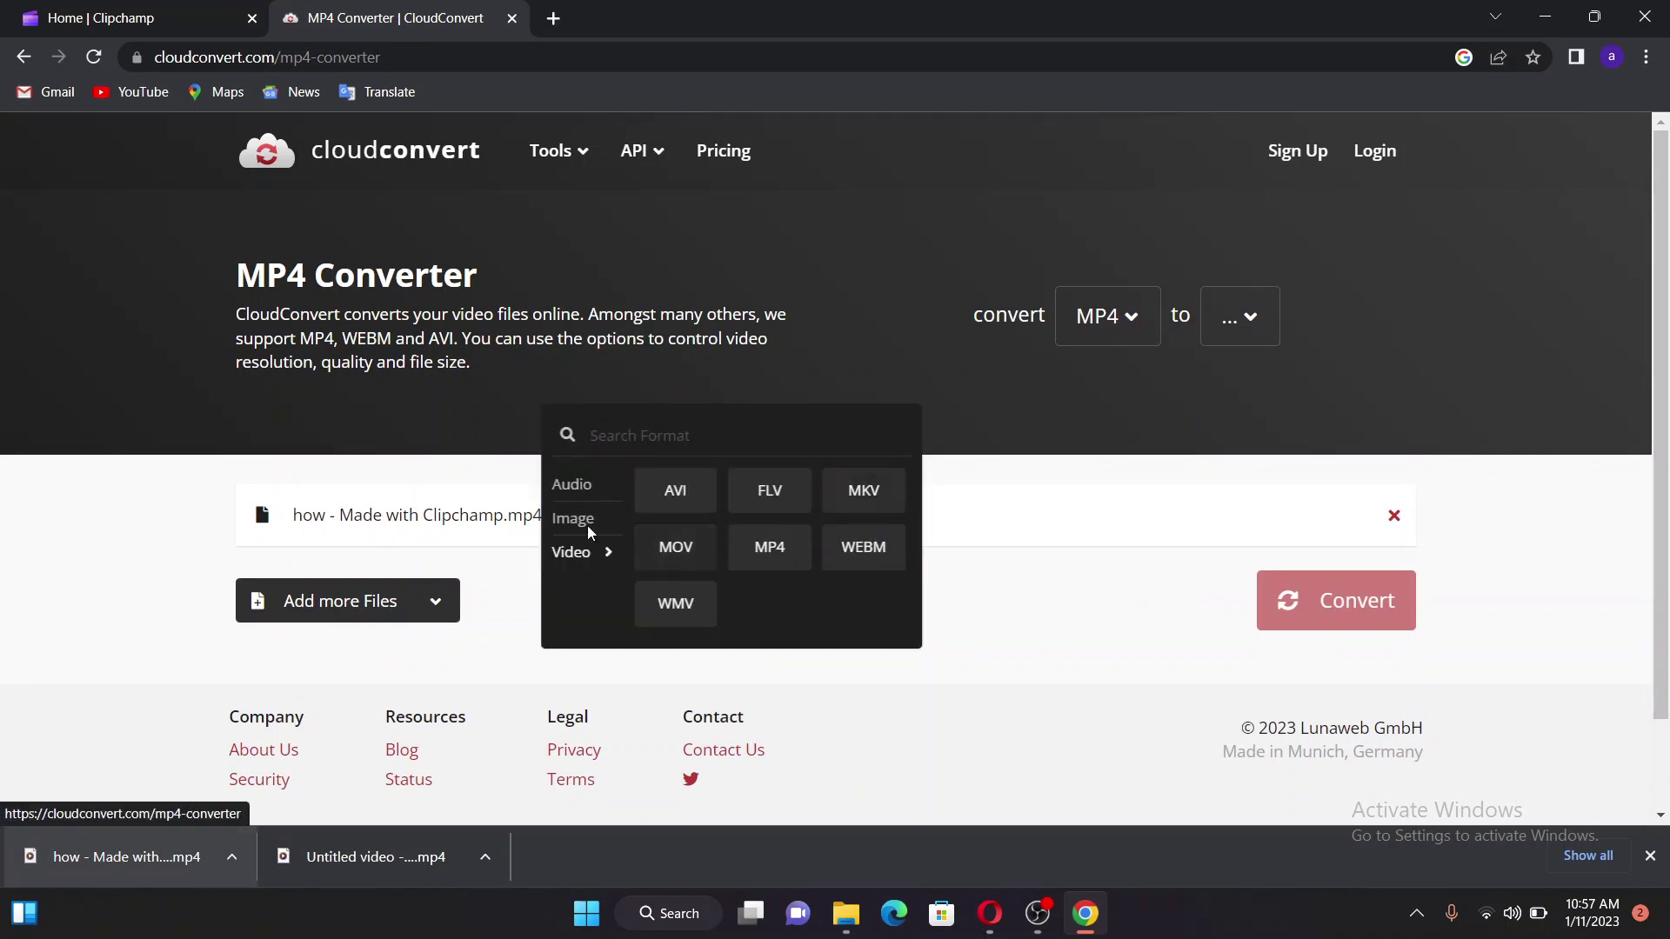
{"action": "left_click", "coordinate": [763, 545]}
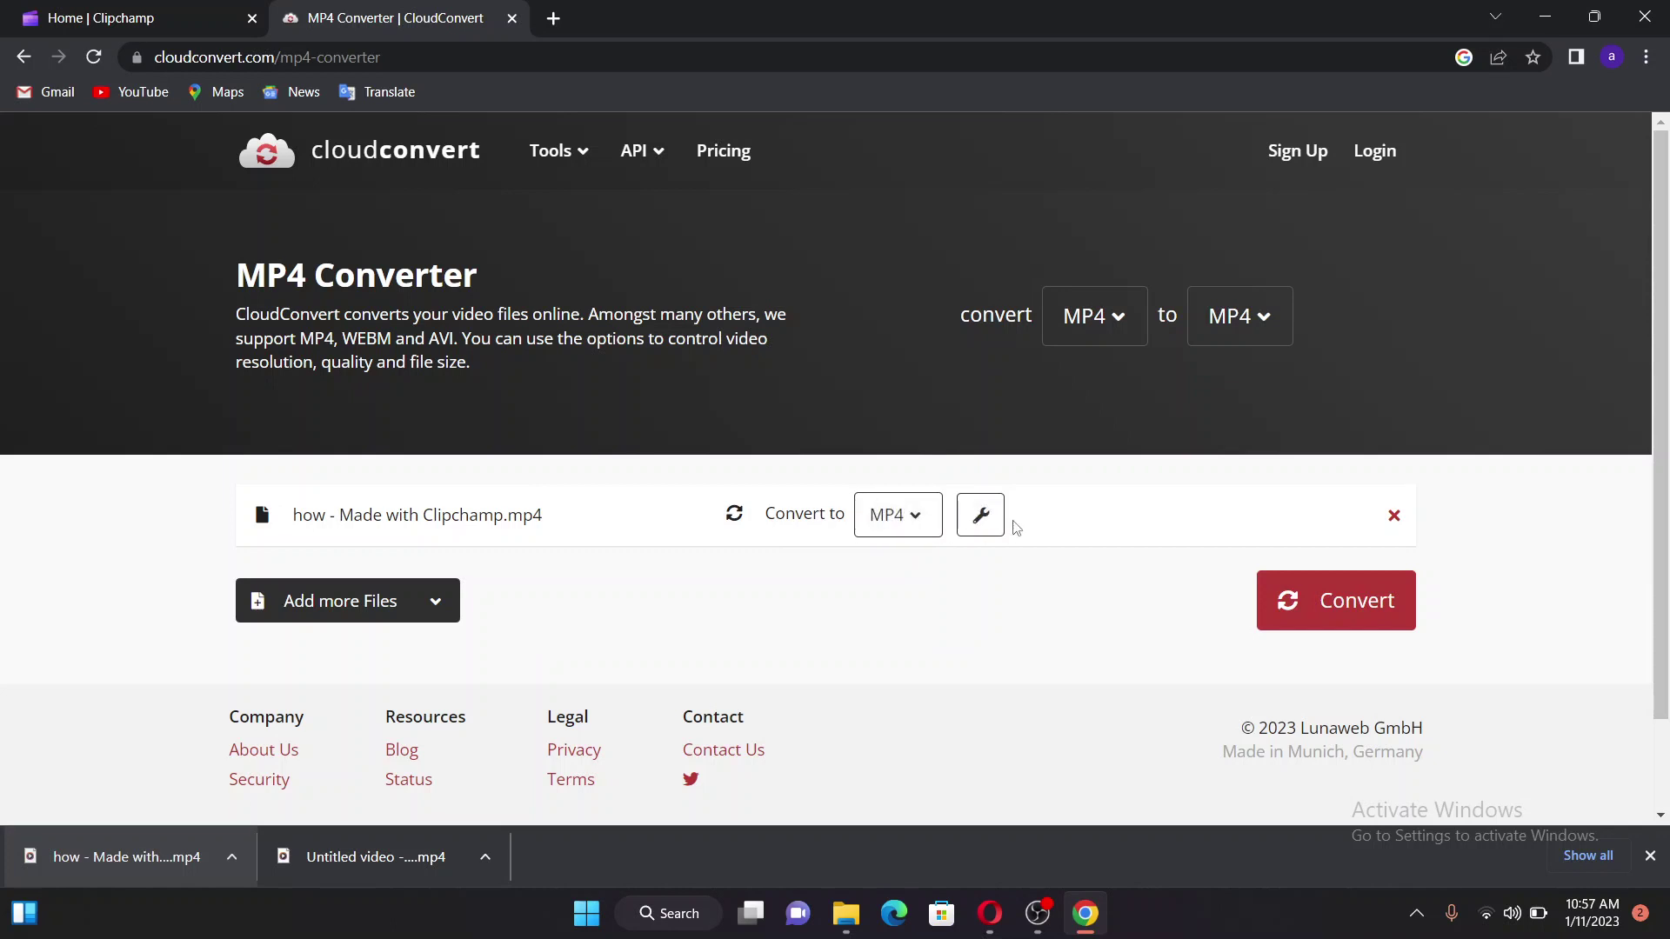
{"action": "left_click", "coordinate": [891, 516]}
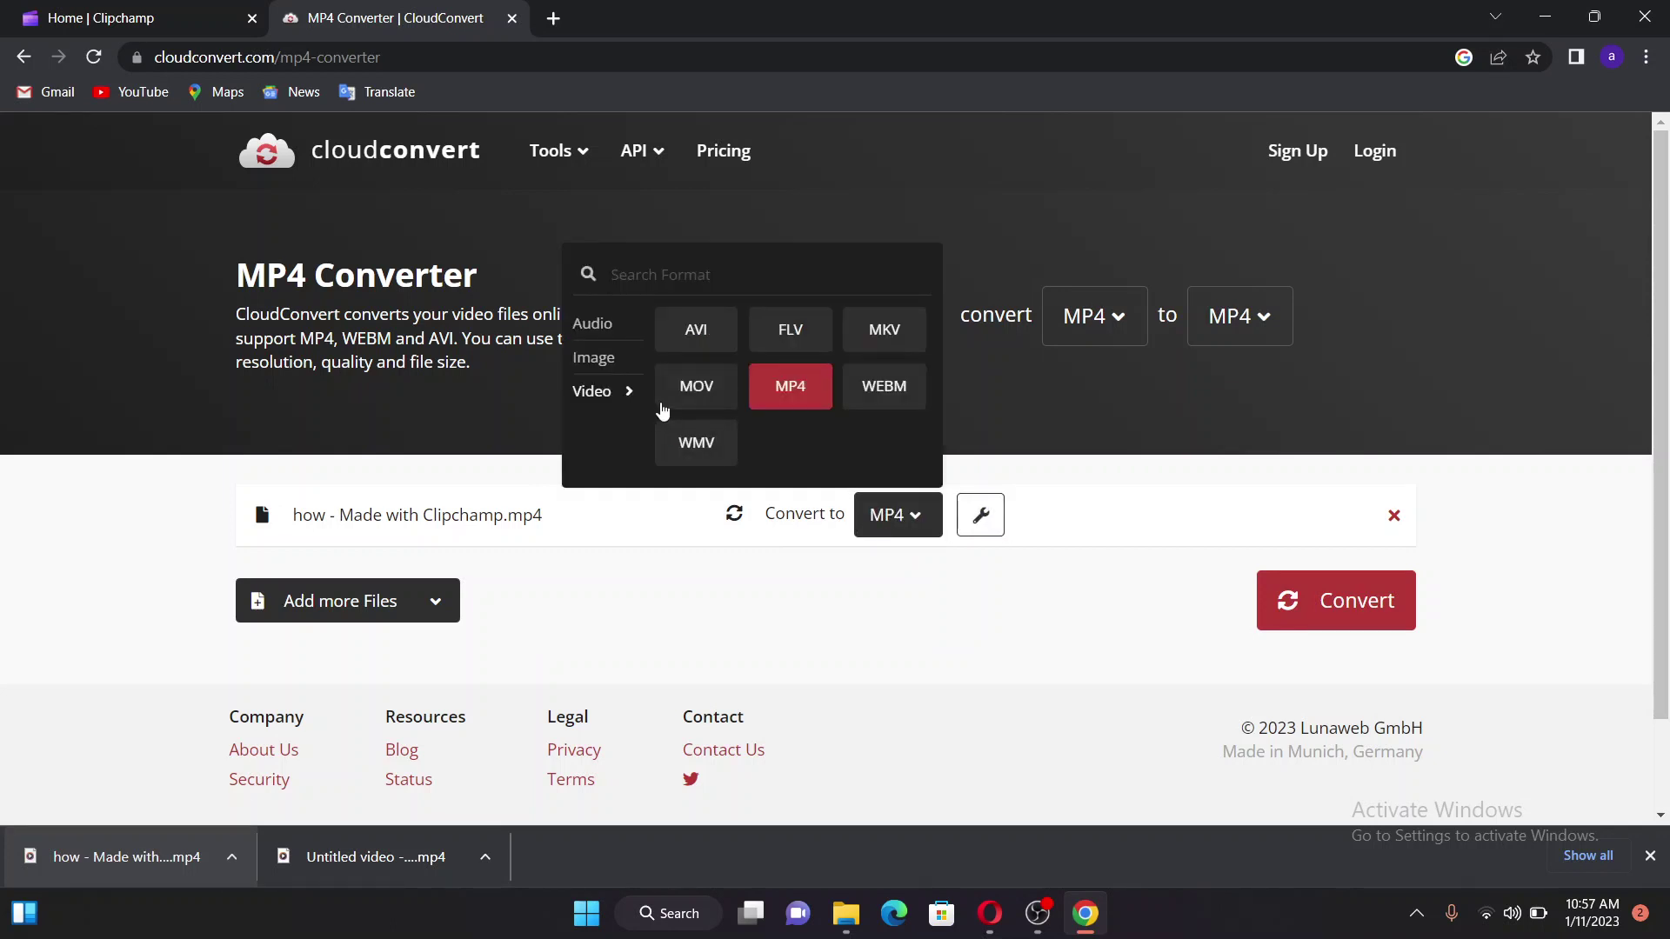
{"action": "mouse_move", "coordinate": [592, 323]}
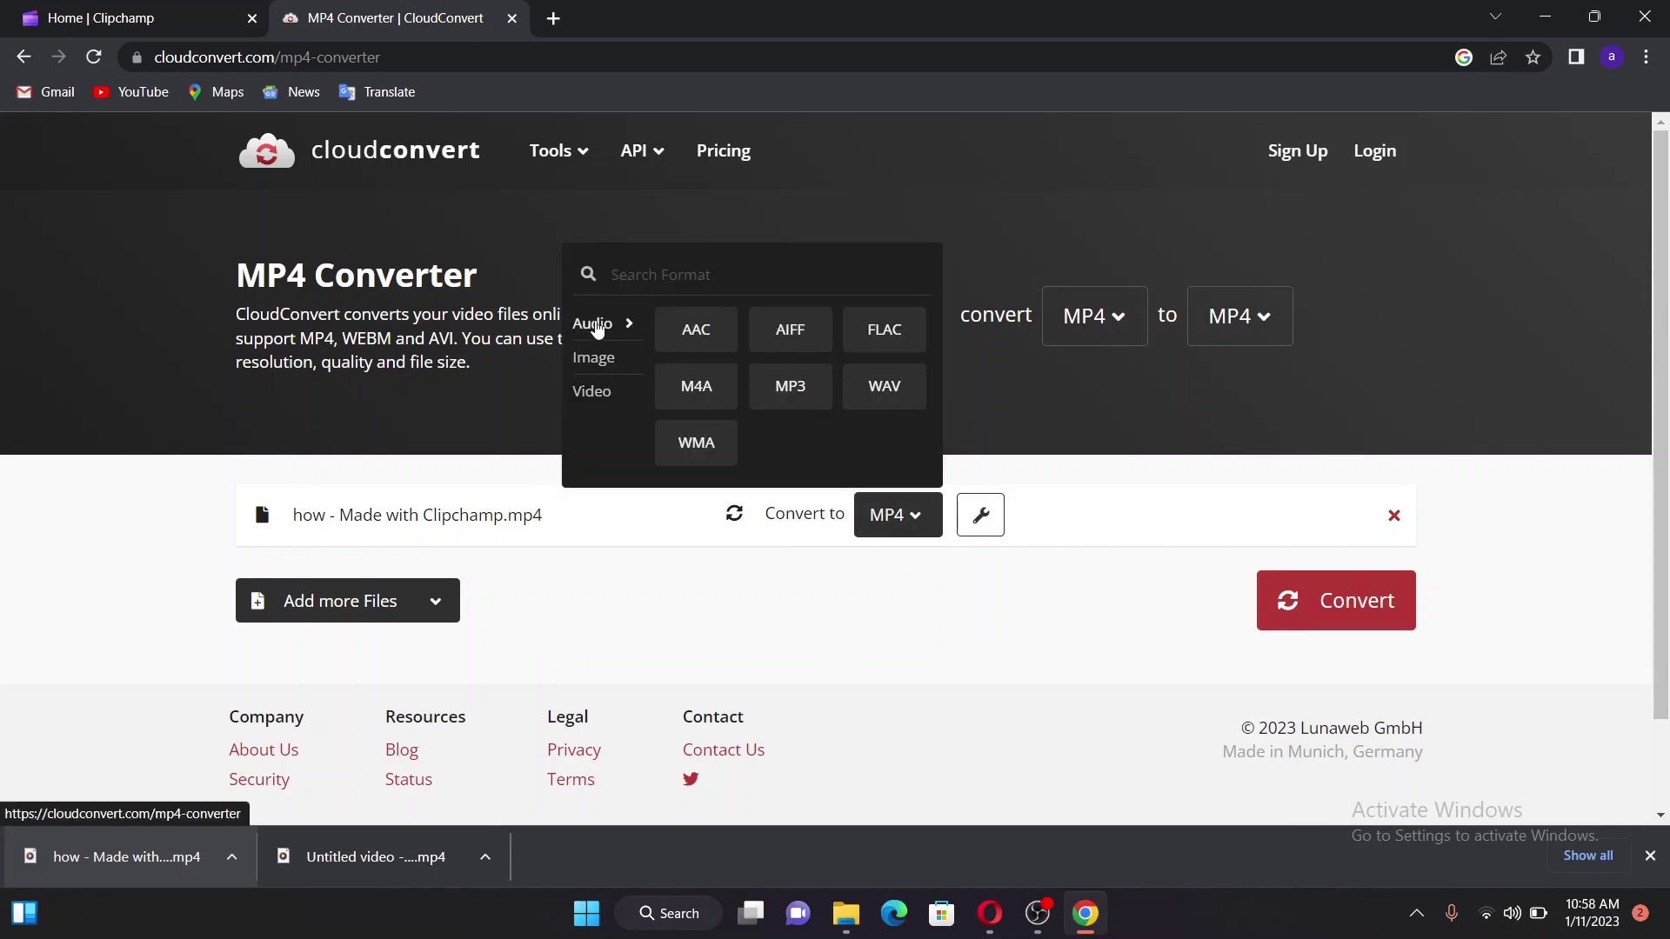
{"action": "left_click", "coordinate": [805, 392]}
Step: Convert the file to MP3, preview the result, and download the MP3
{"action": "left_click", "coordinate": [1388, 606]}
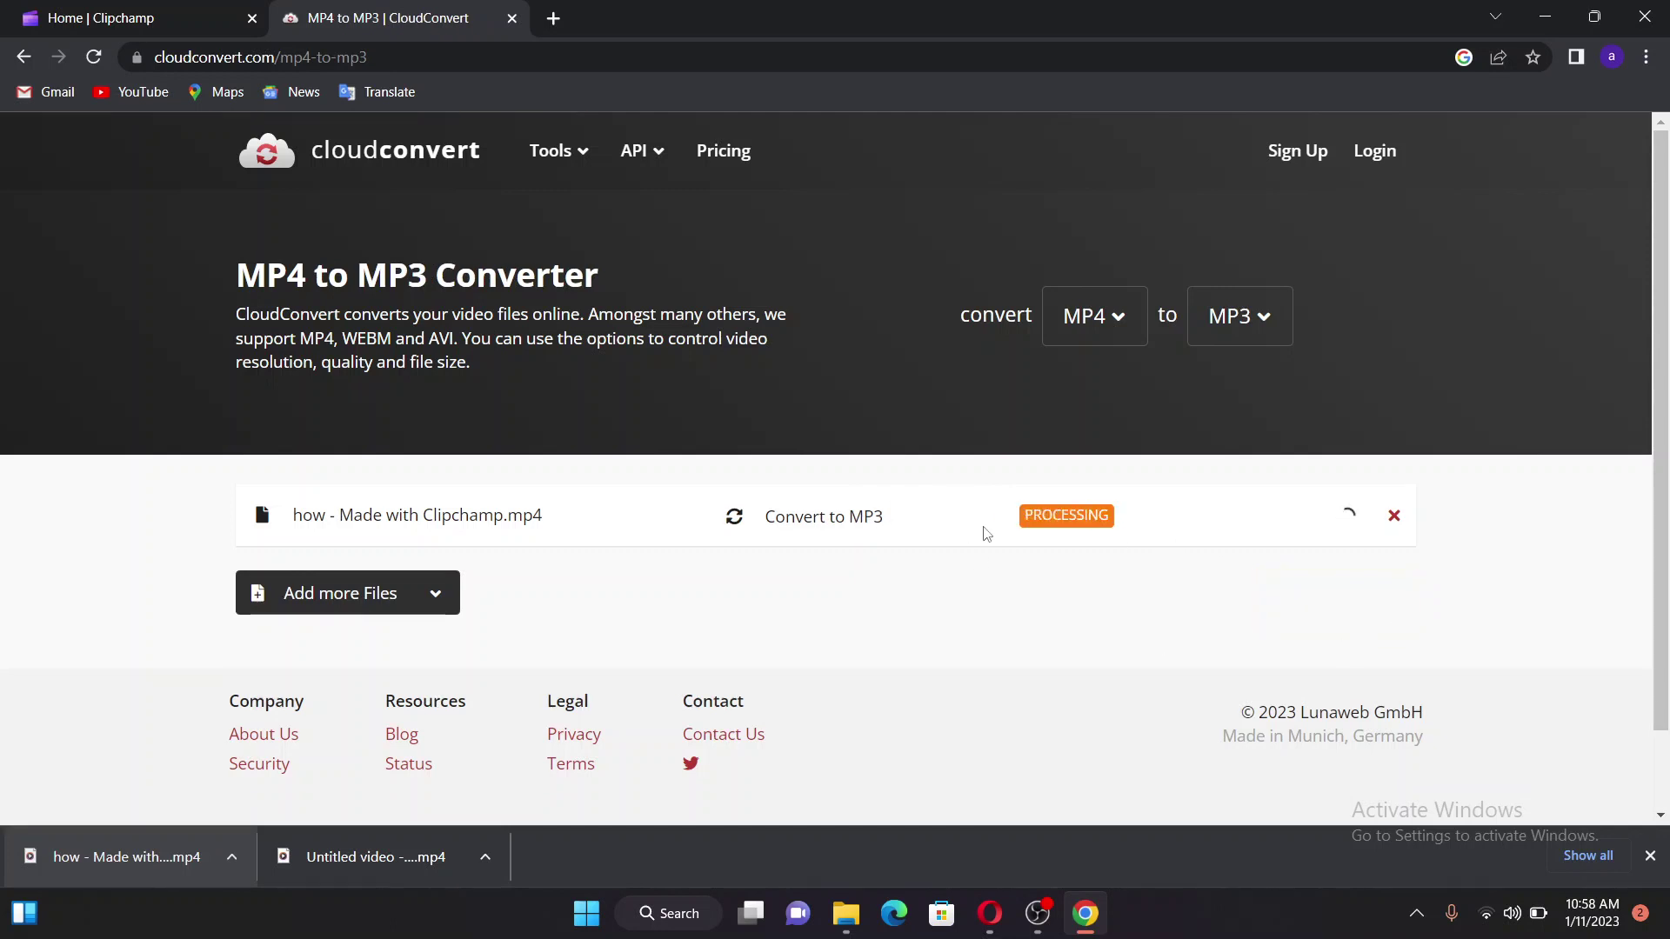
{"action": "left_click", "coordinate": [1121, 531]}
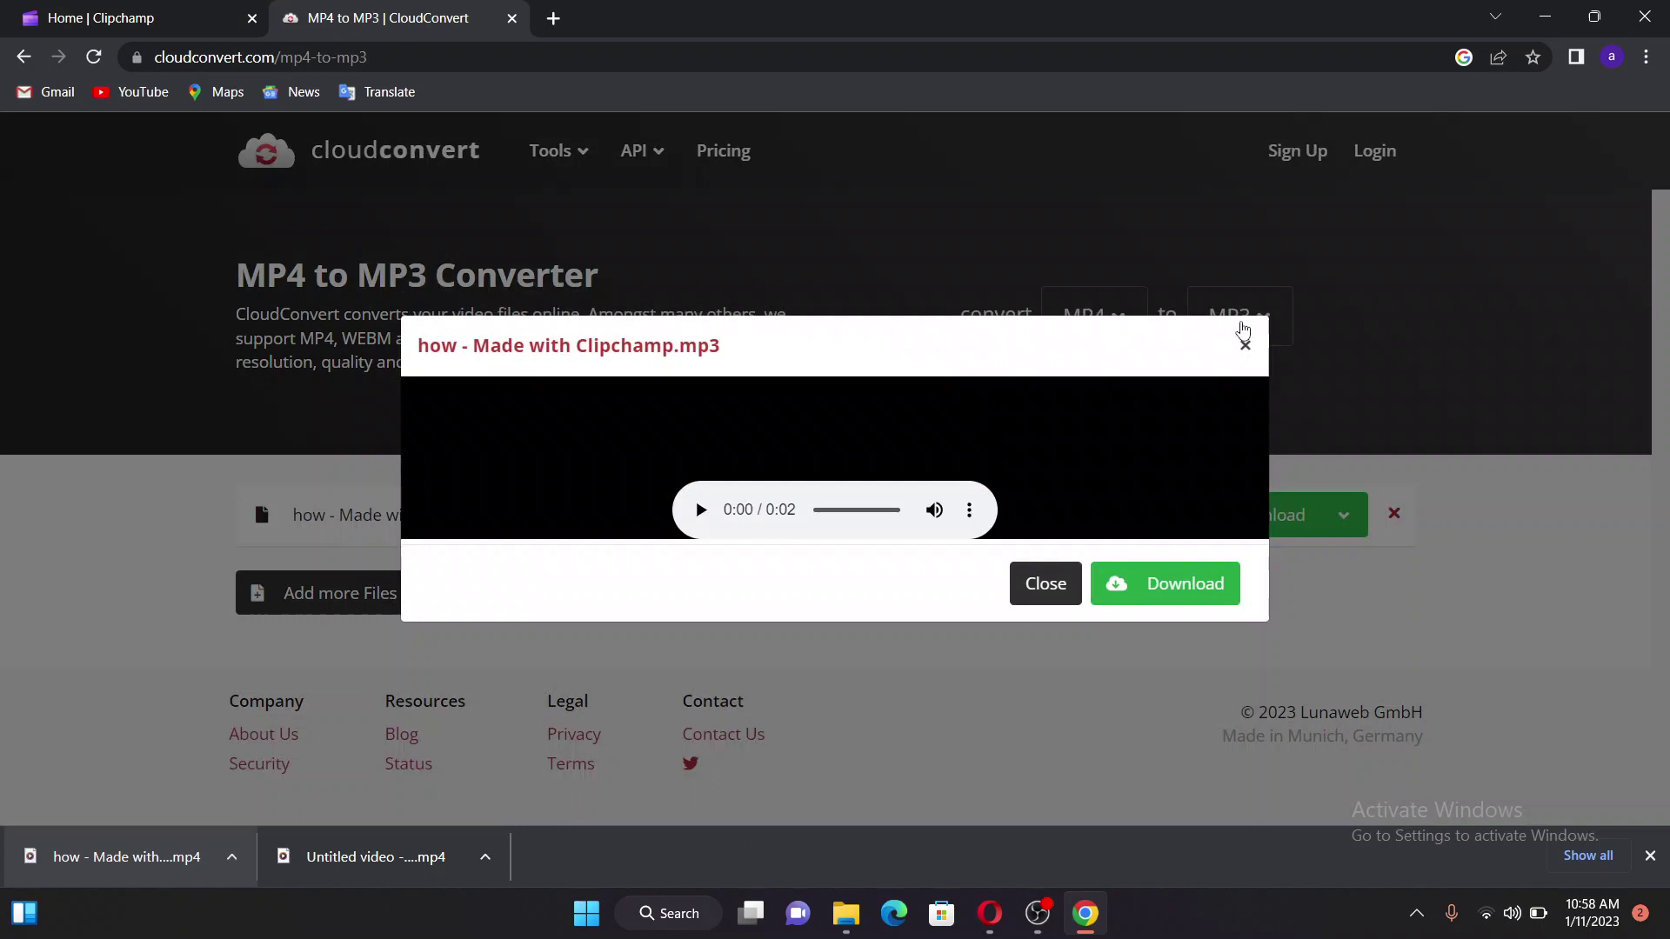
{"action": "left_click", "coordinate": [1245, 345]}
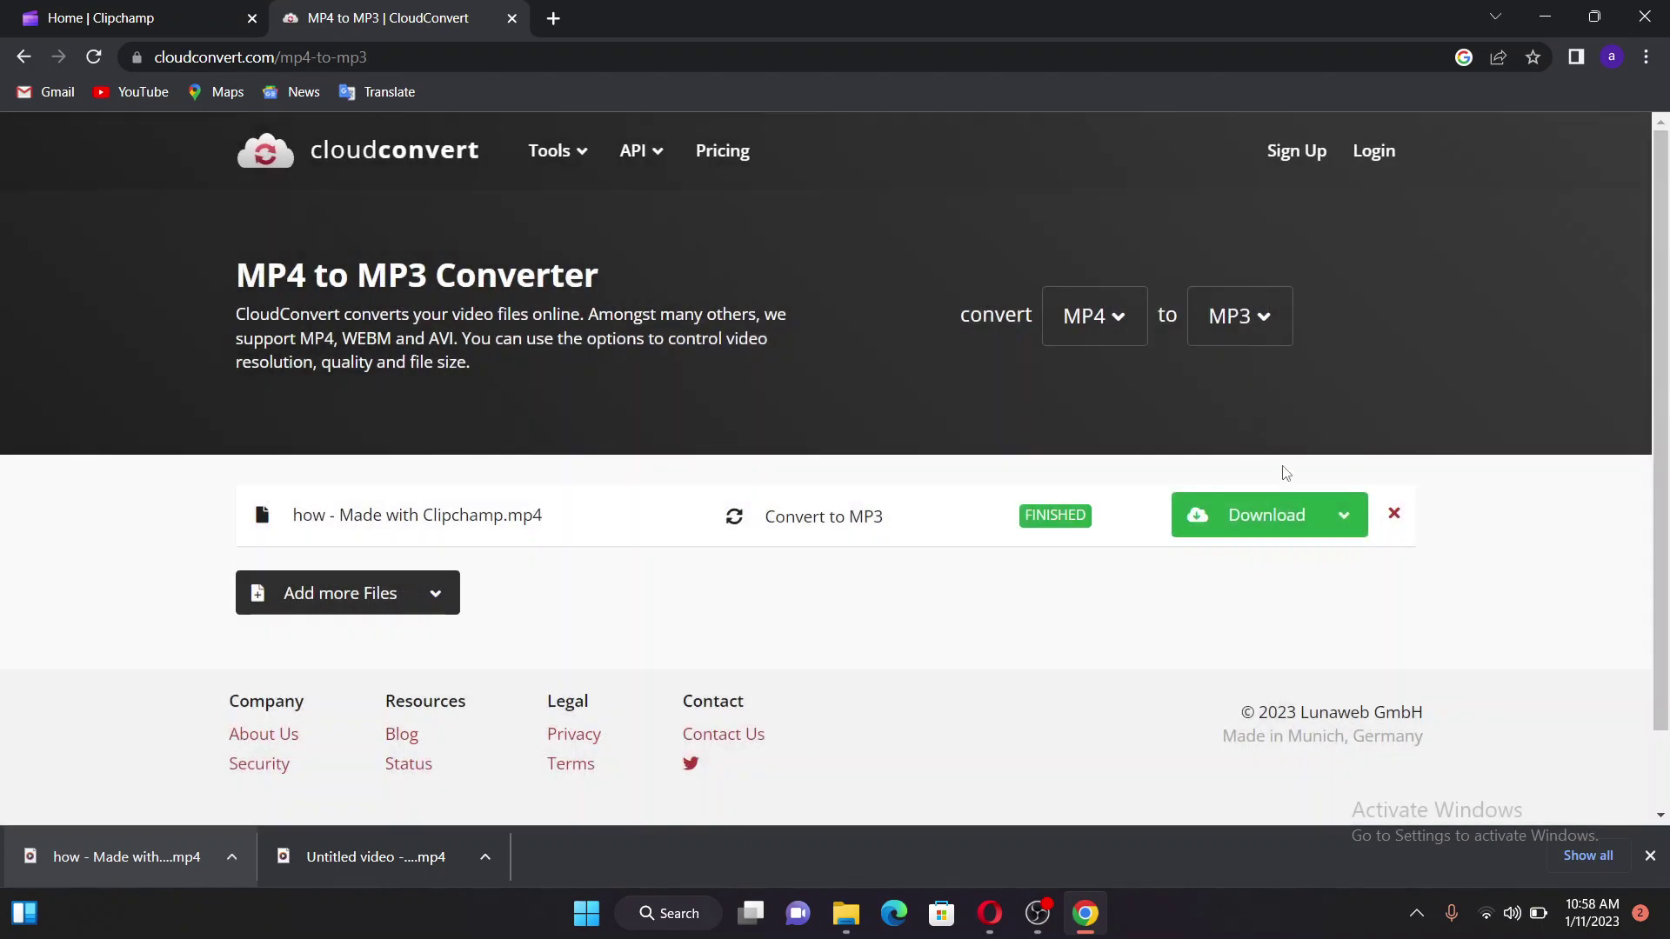
{"action": "left_click", "coordinate": [1250, 531]}
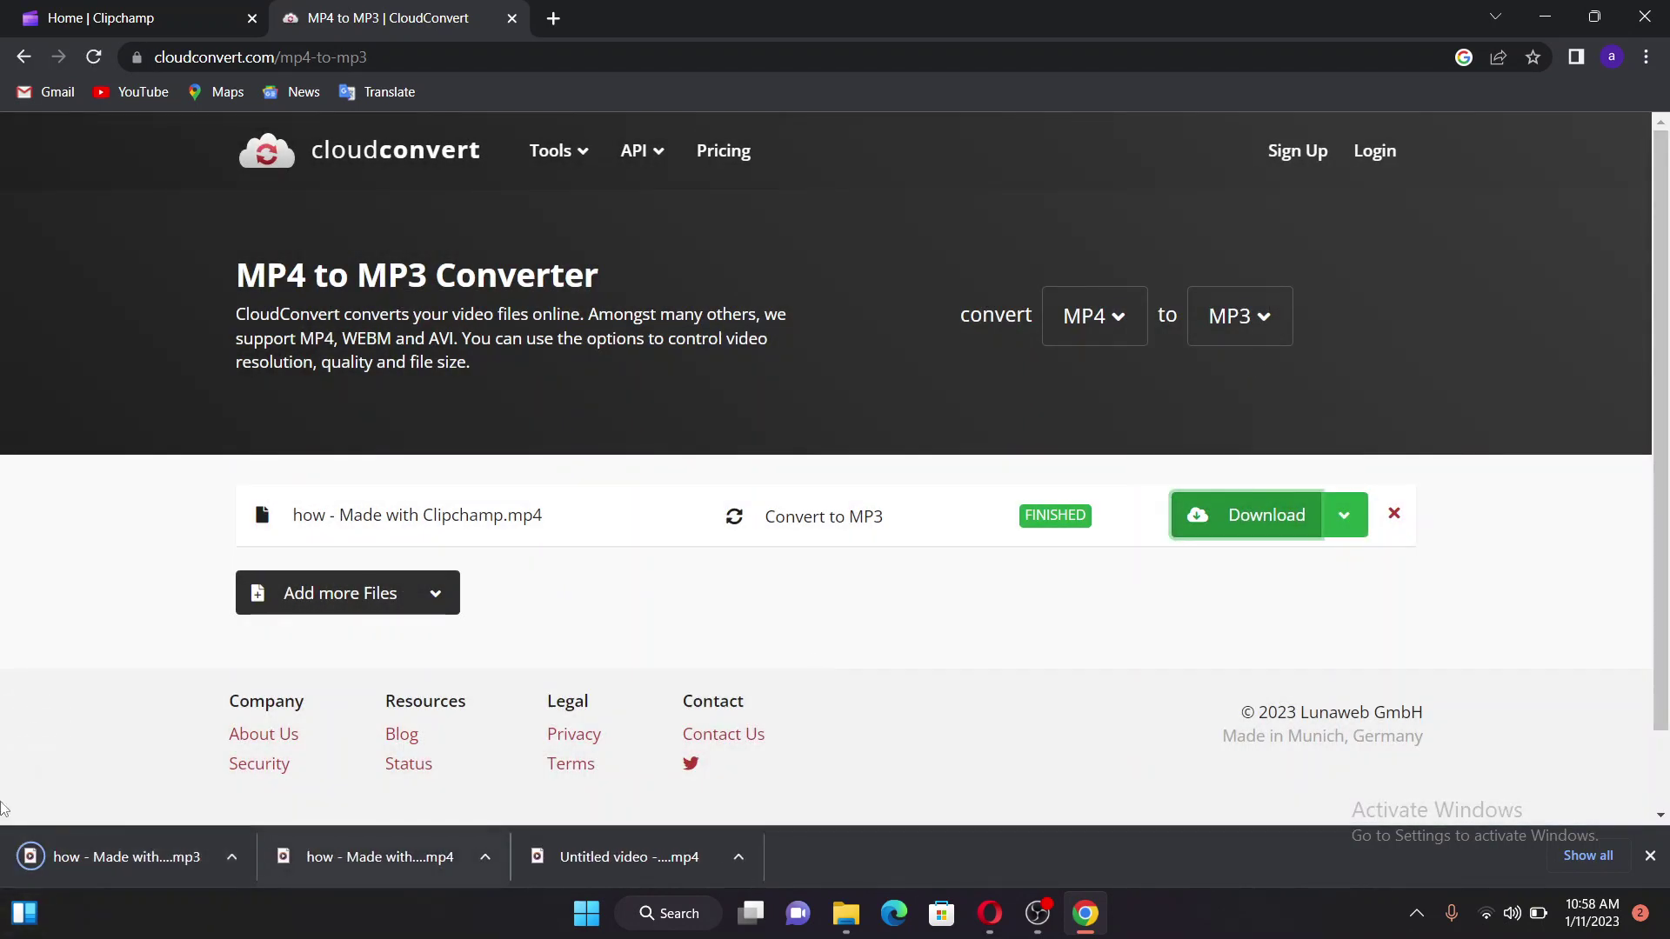